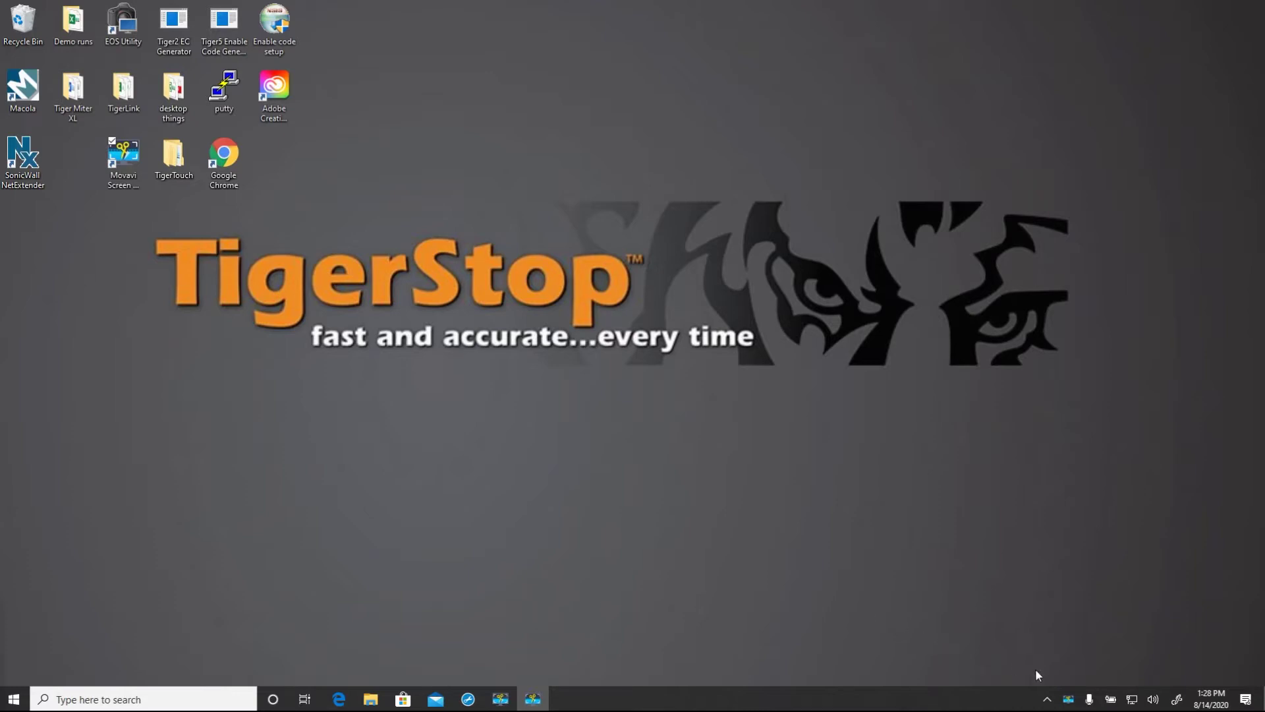
# Bring up the TigerLink 6 window from its background process and turn off Auto Connect
pyautogui.click(1047, 698)
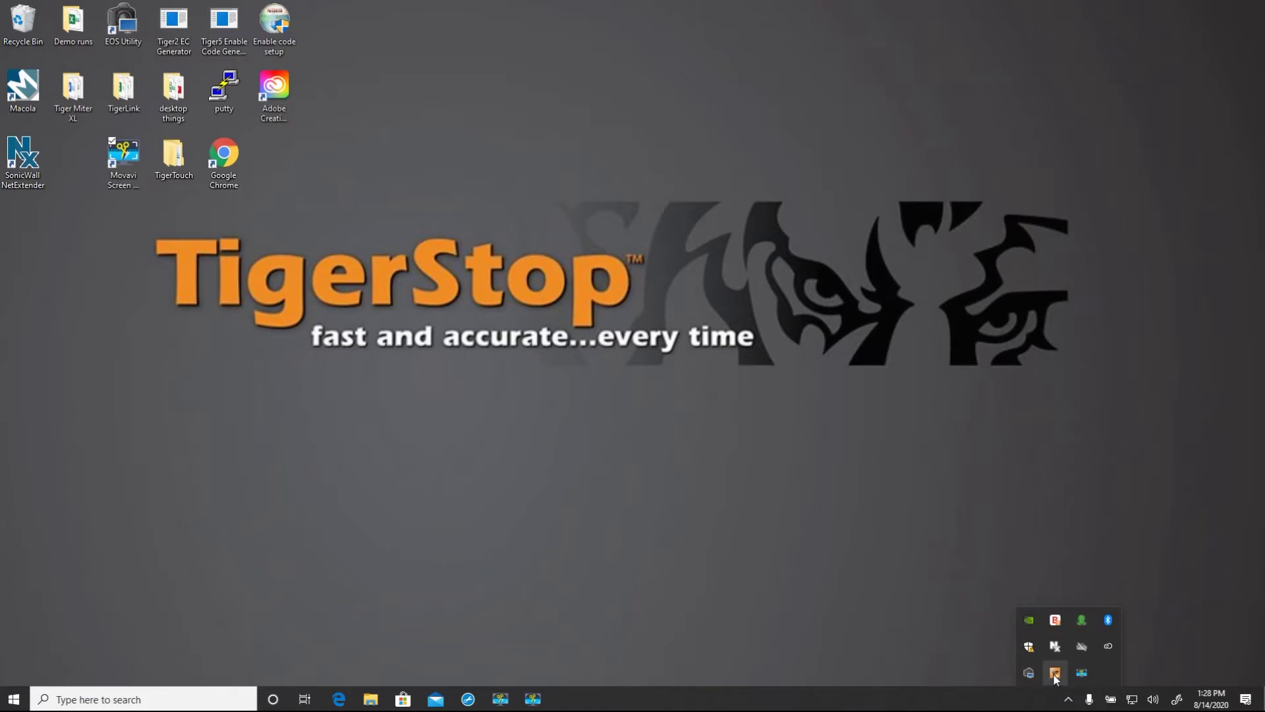
pyautogui.rightClick(1055, 674)
pyautogui.click(1038, 651)
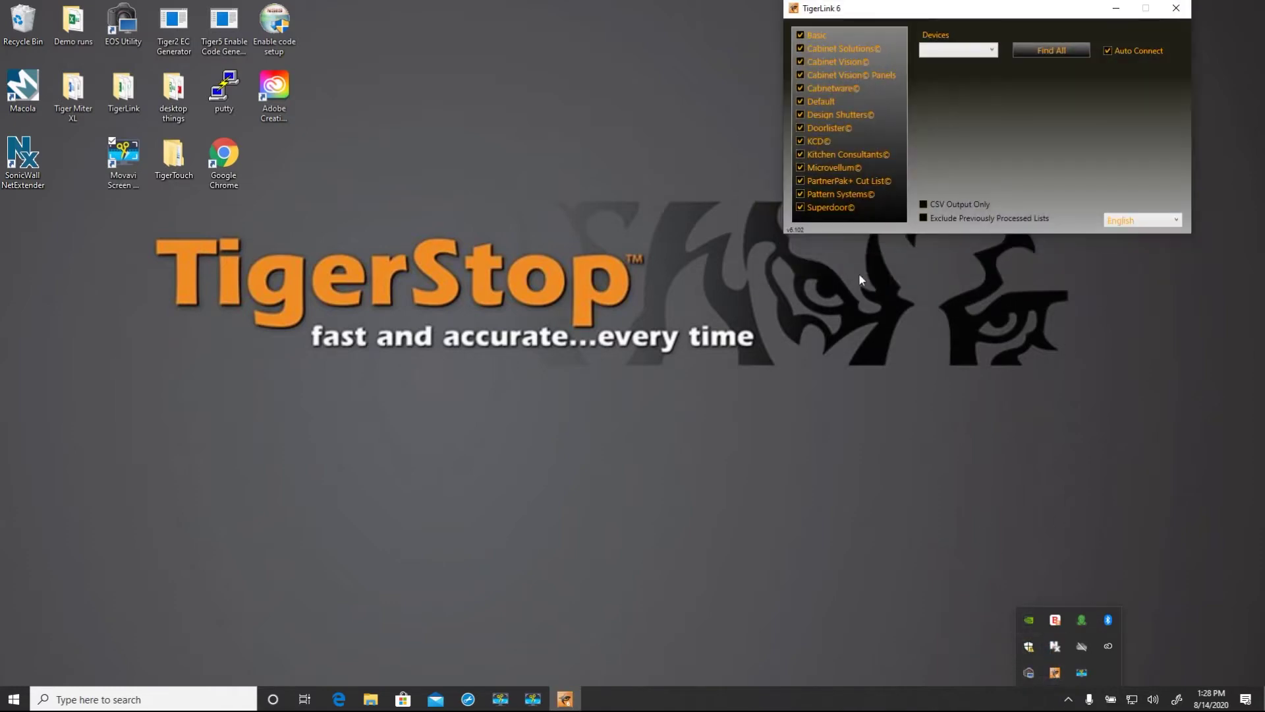
pyautogui.moveTo(949, 8); pyautogui.dragTo(865, 13)
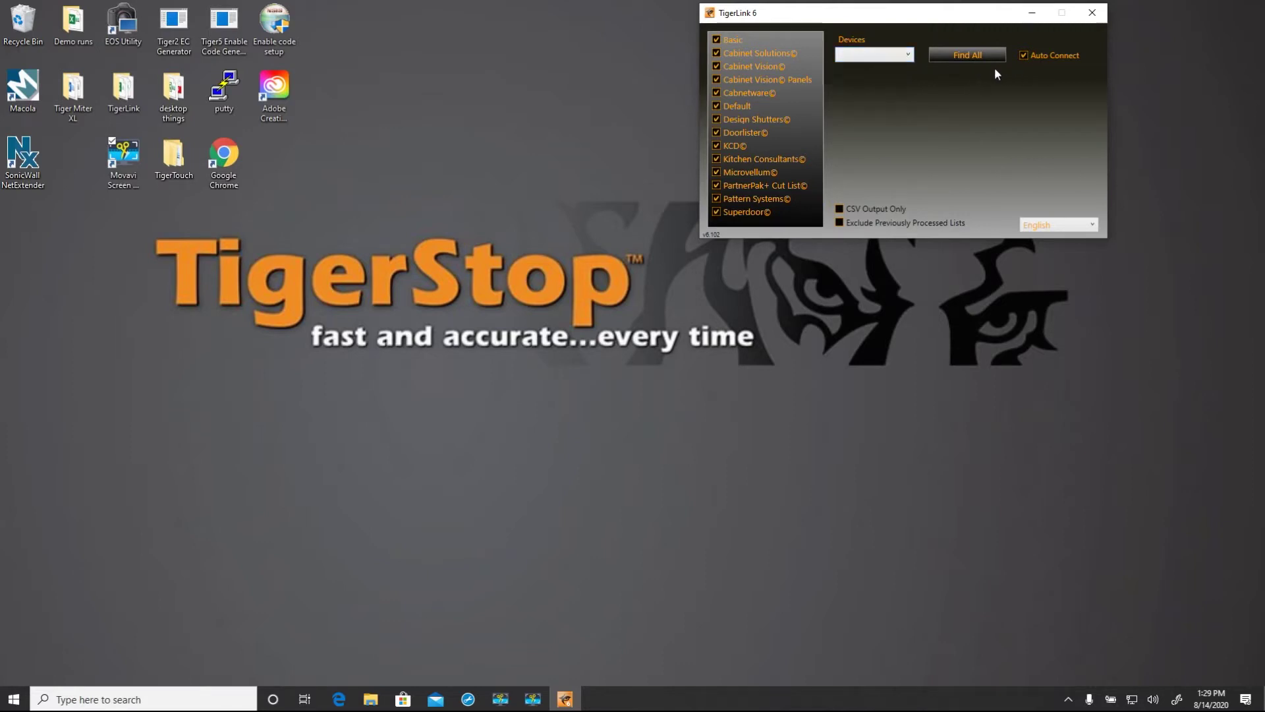
pyautogui.click(956, 56)
# Examine the Style options and sort columns of the Basic link in the LinkEditor, closing TigerLink 6 when done
pyautogui.rightClick(734, 37)
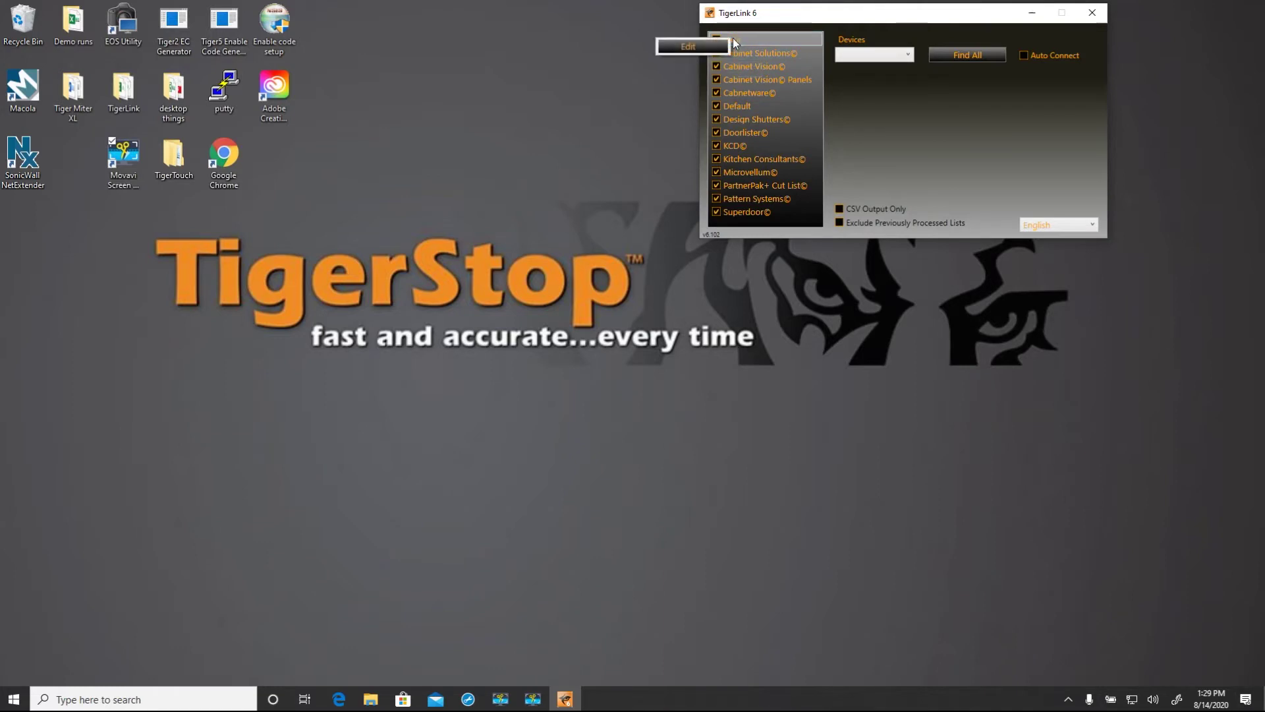
pyautogui.click(719, 45)
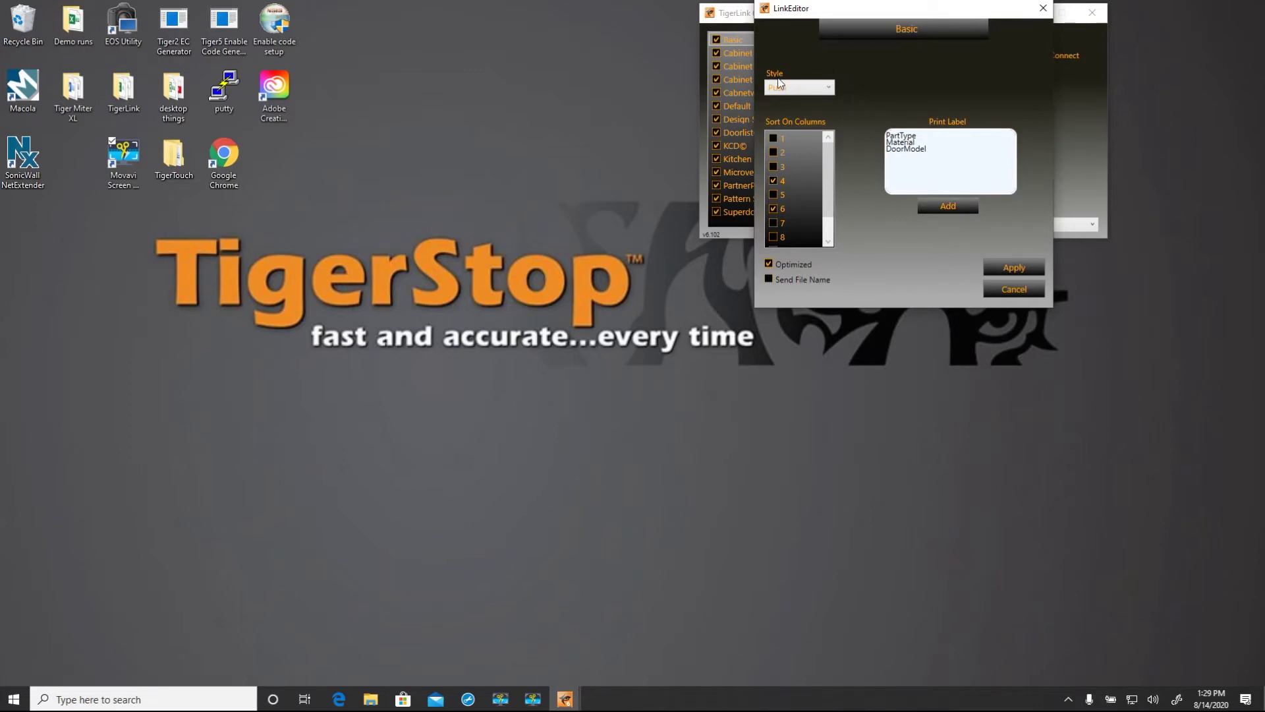
pyautogui.click(828, 89)
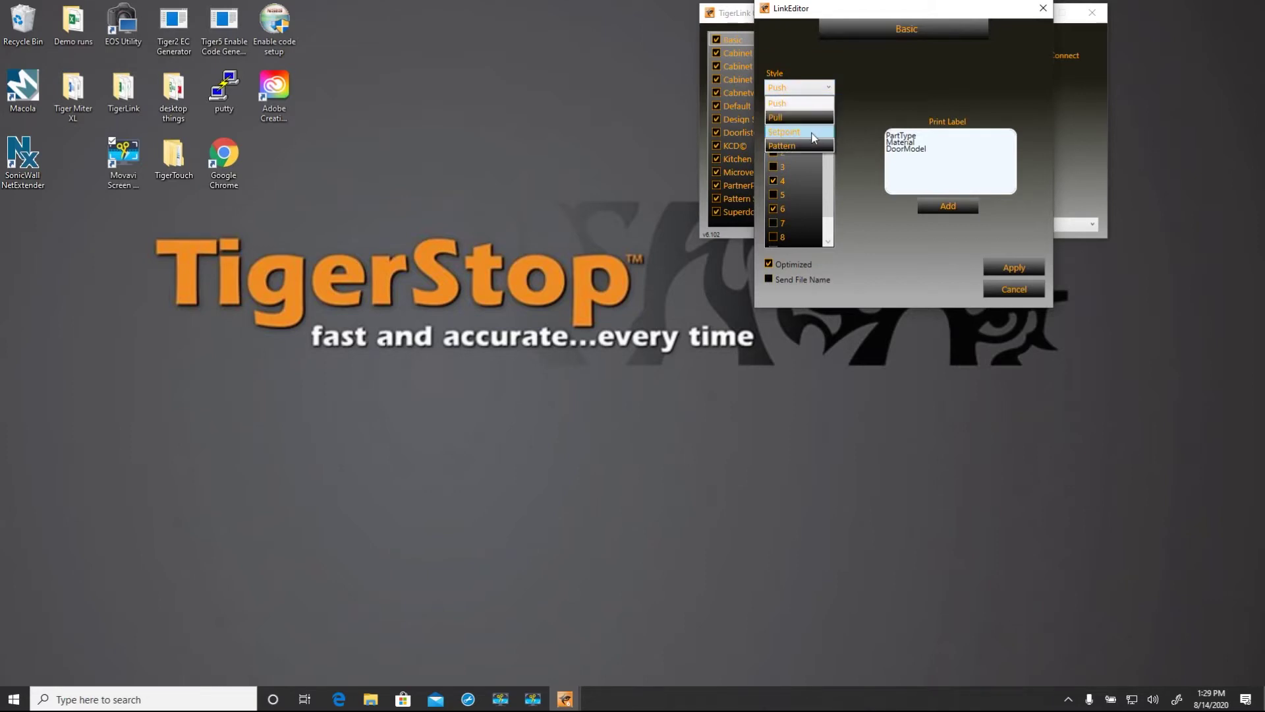
pyautogui.click(857, 149)
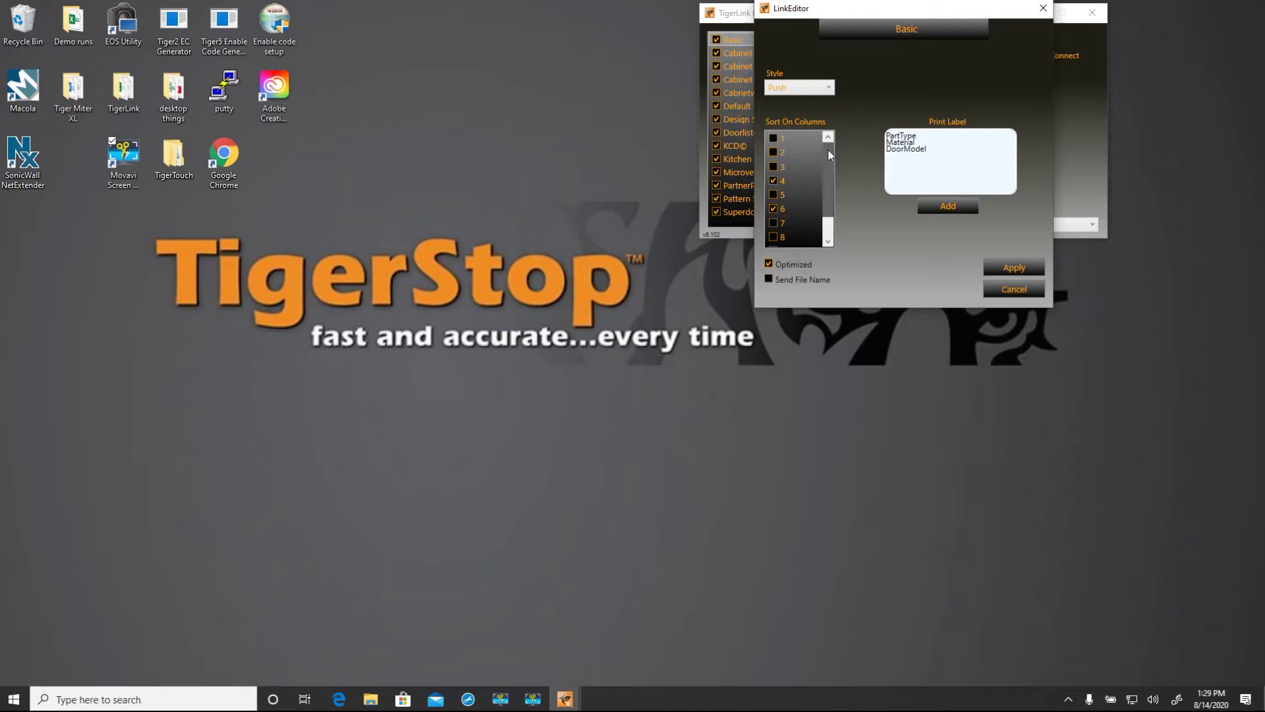
pyautogui.scroll(-1, 832, 168)
pyautogui.scroll(1, 832, 158)
pyautogui.scroll(-1, 820, 163)
pyautogui.moveTo(893, 17); pyautogui.dragTo(889, 33)
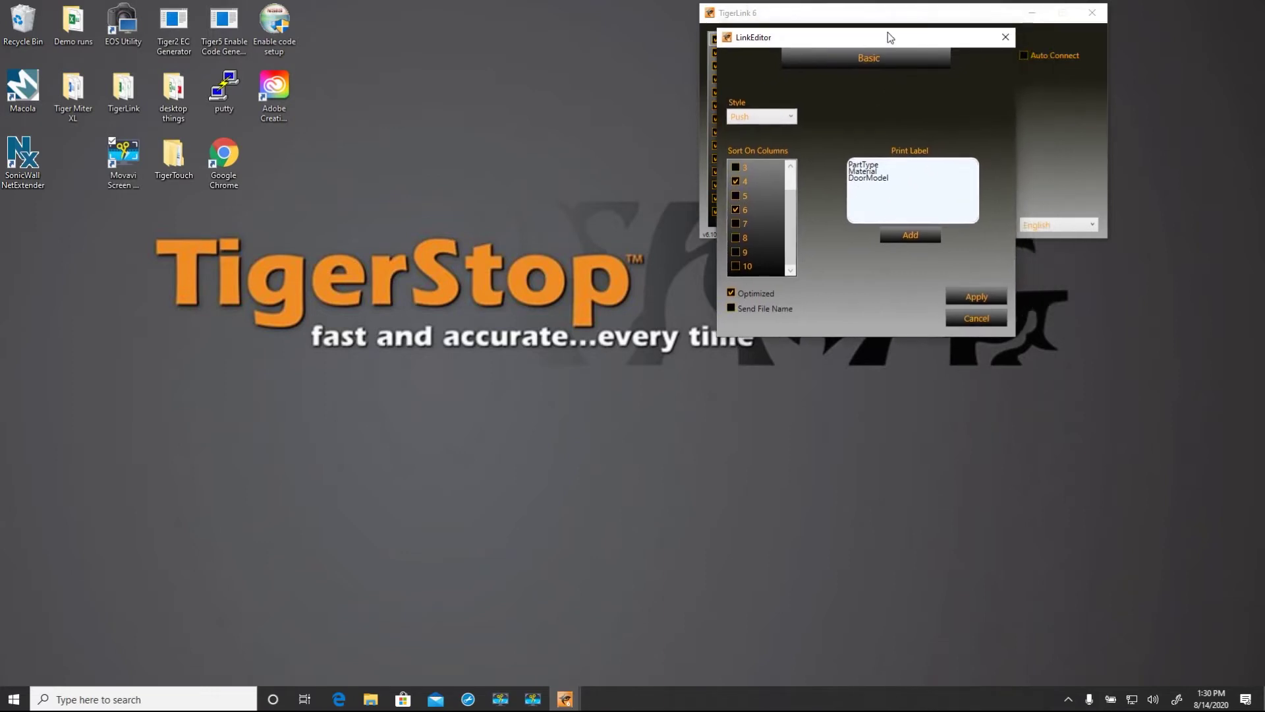
pyautogui.click(1005, 37)
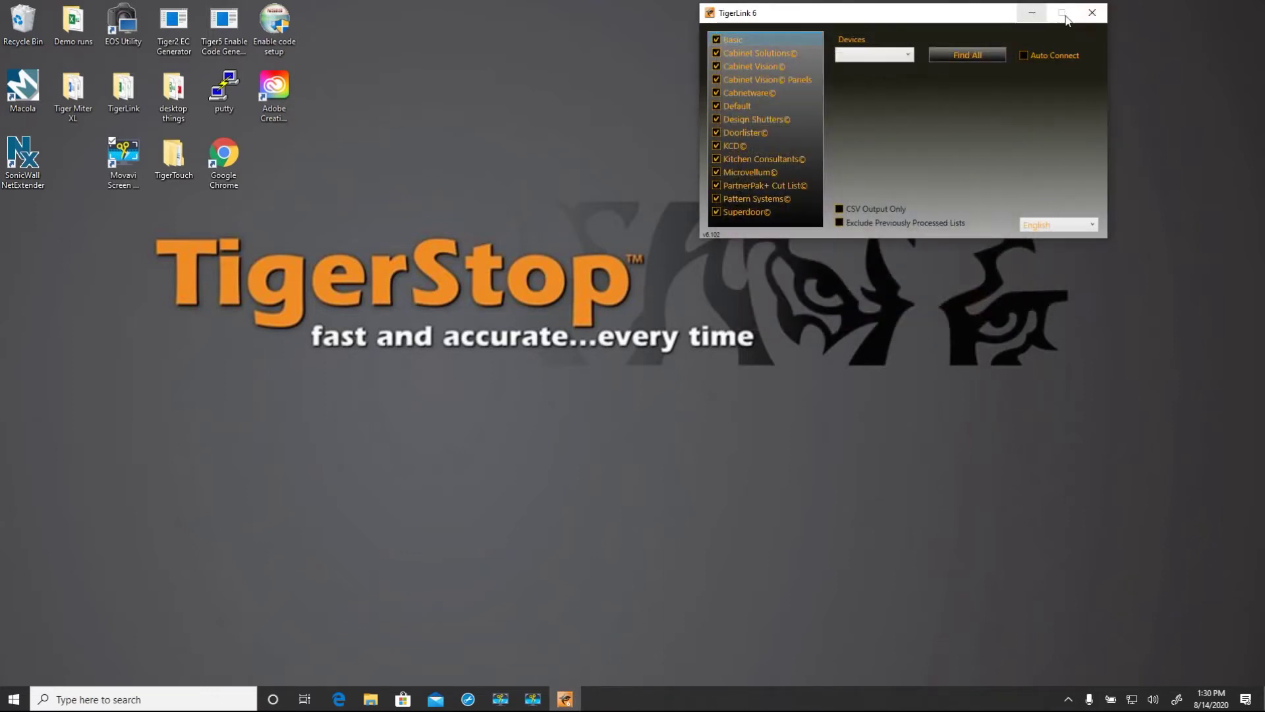
pyautogui.click(1092, 13)
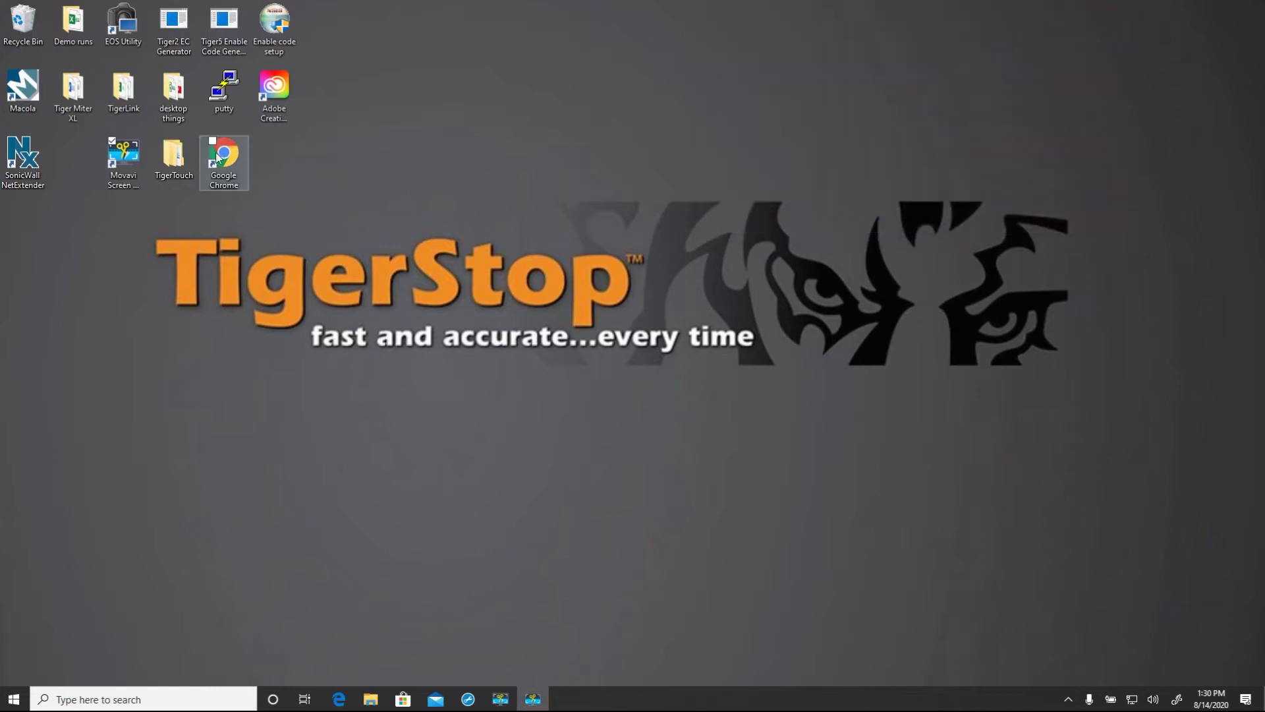
# Open the TigerLink6 folder inside %appdata% in File Explorer
pyautogui.doubleClick(124, 89)
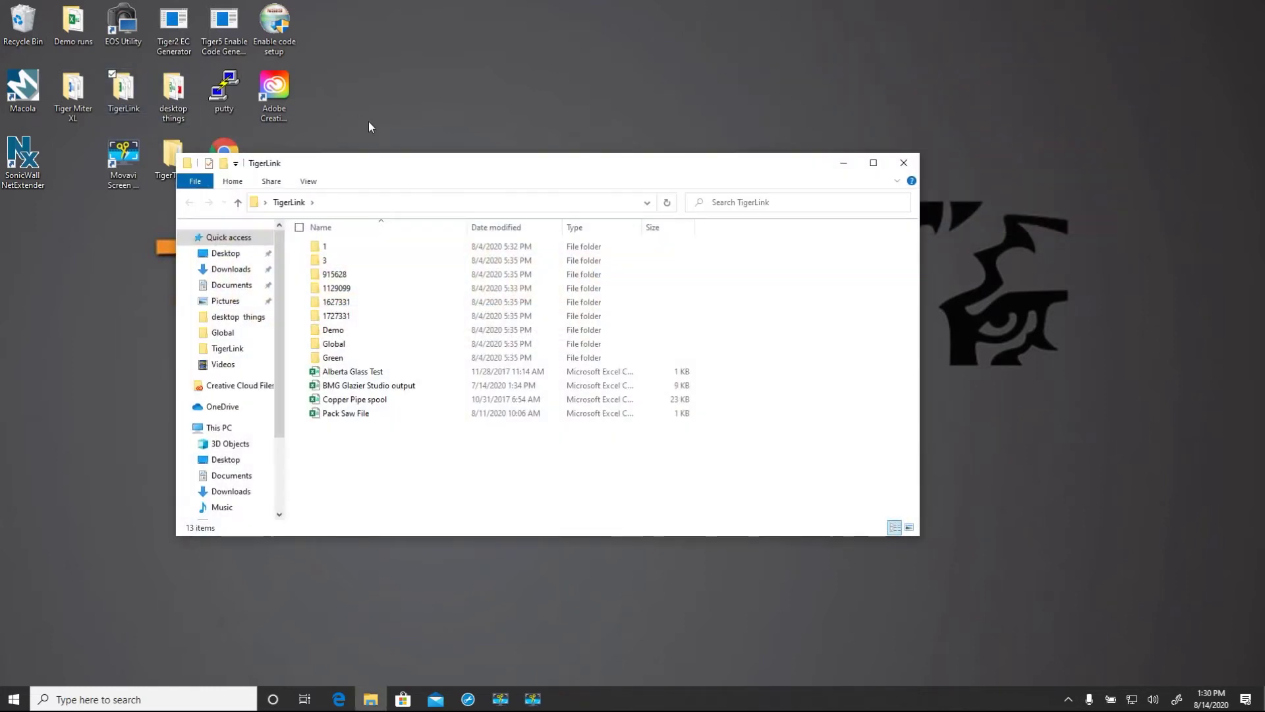
pyautogui.click(365, 204)
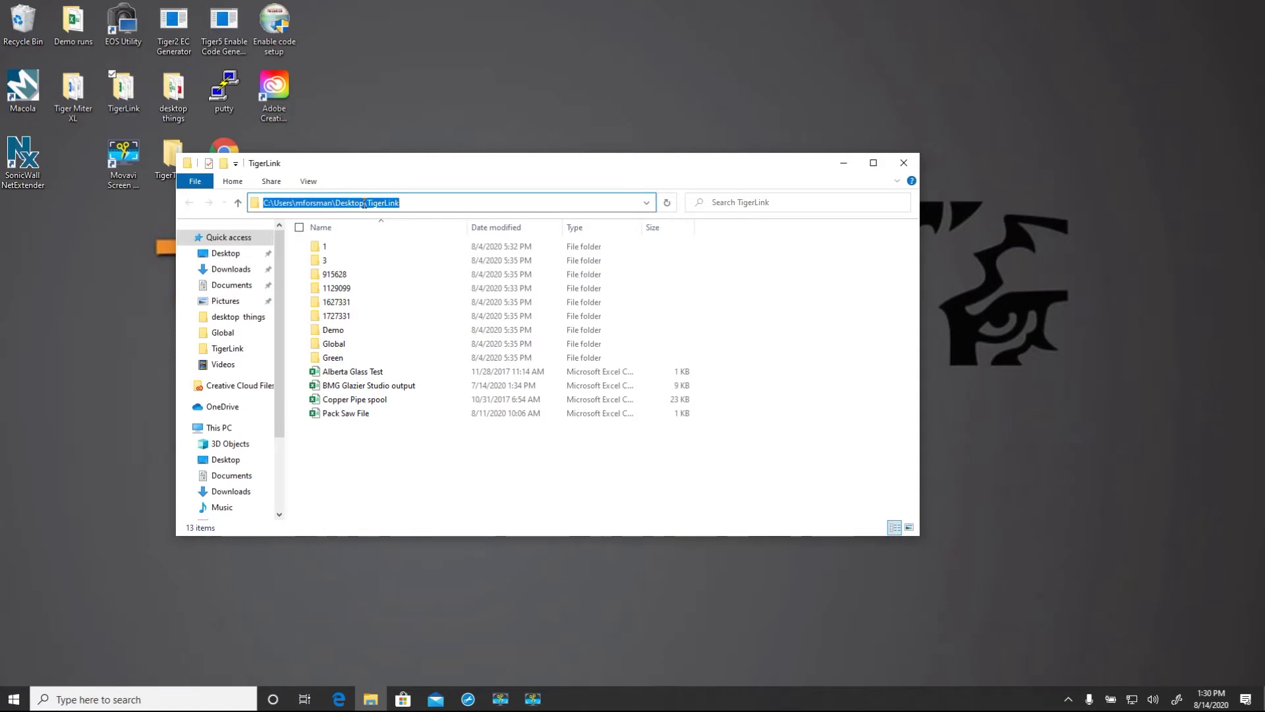
pyautogui.write('%appd')
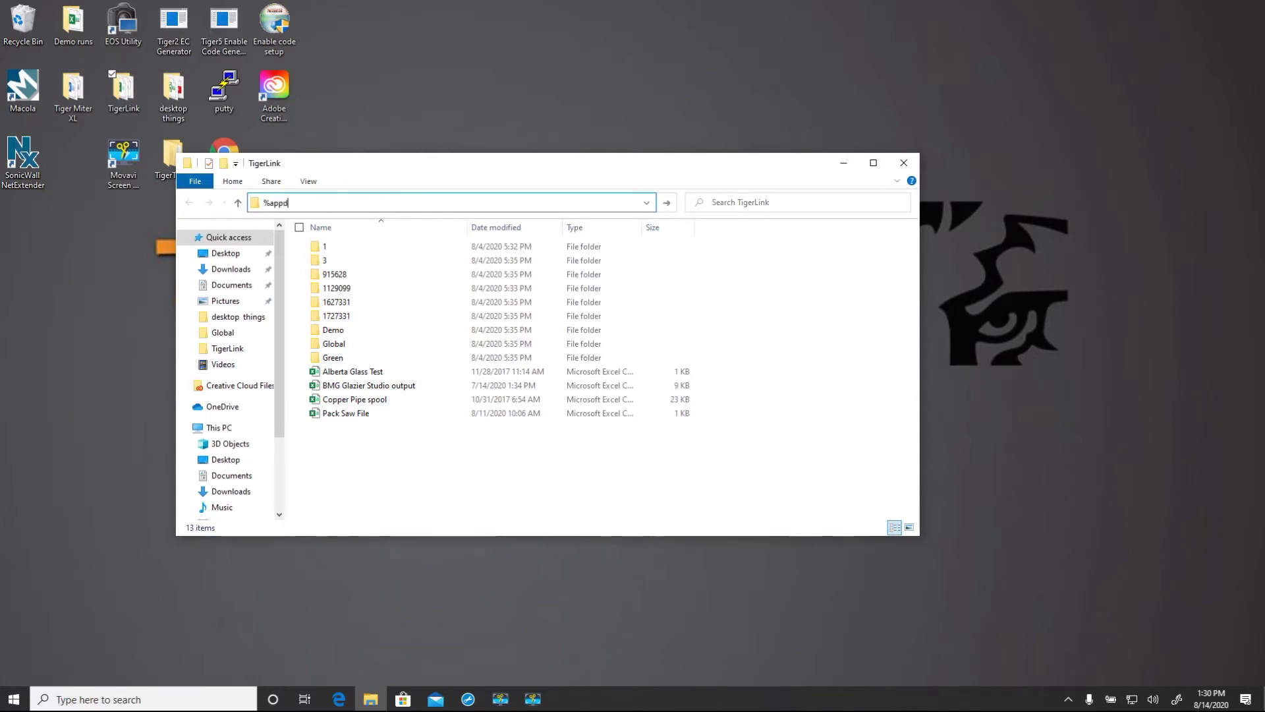
pyautogui.write('ata%')
pyautogui.press('Return')
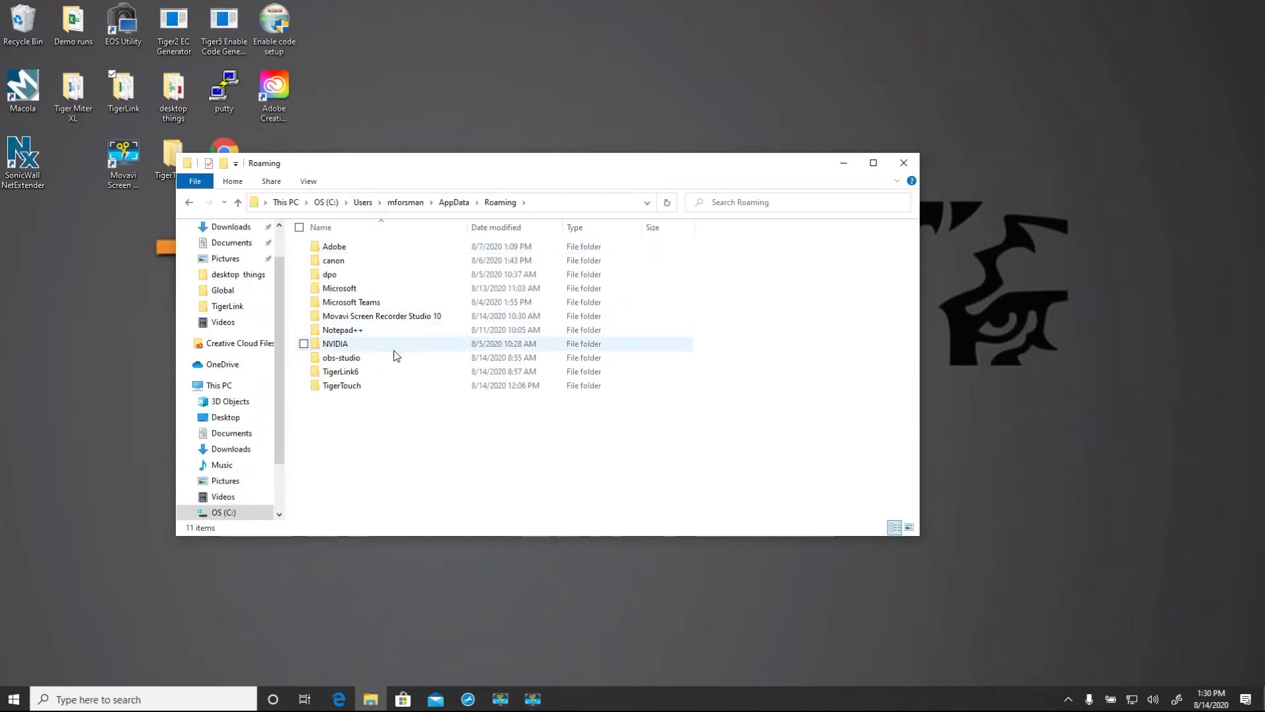
pyautogui.doubleClick(350, 373)
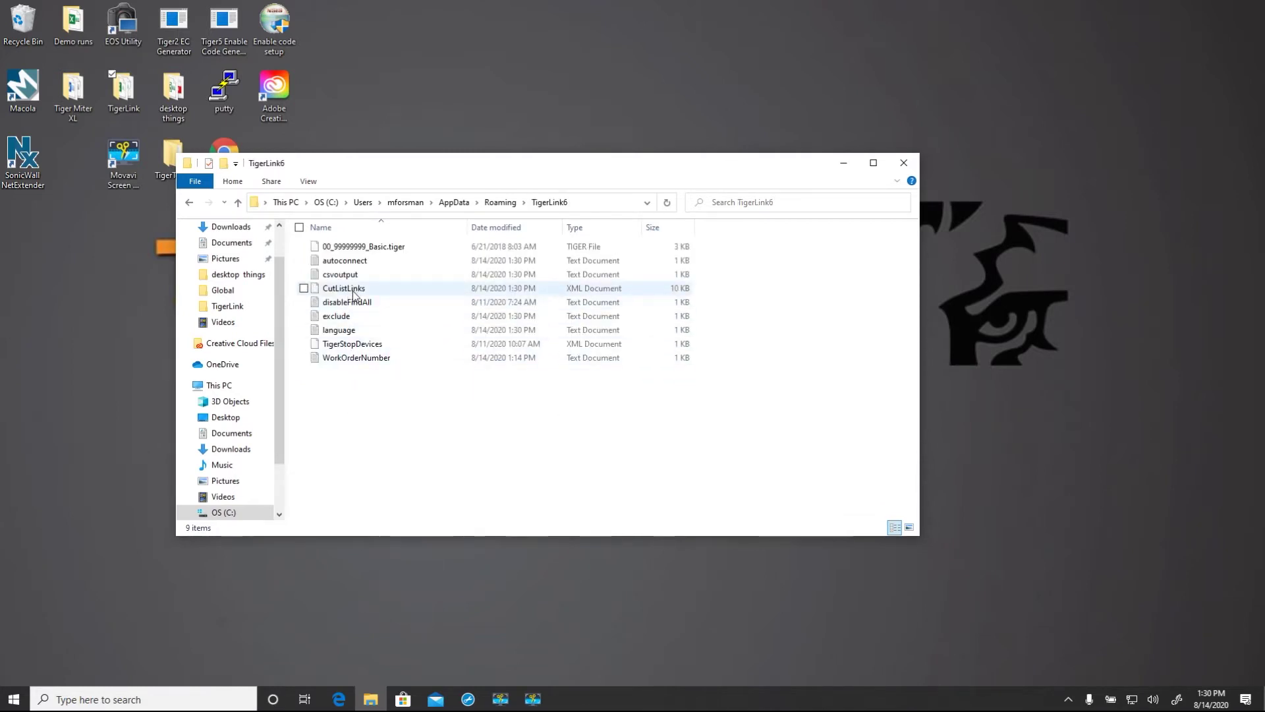
# Open the CutListLinks XML file in Notepad++ and close the TigerLink6 folder window
pyautogui.rightClick(352, 291)
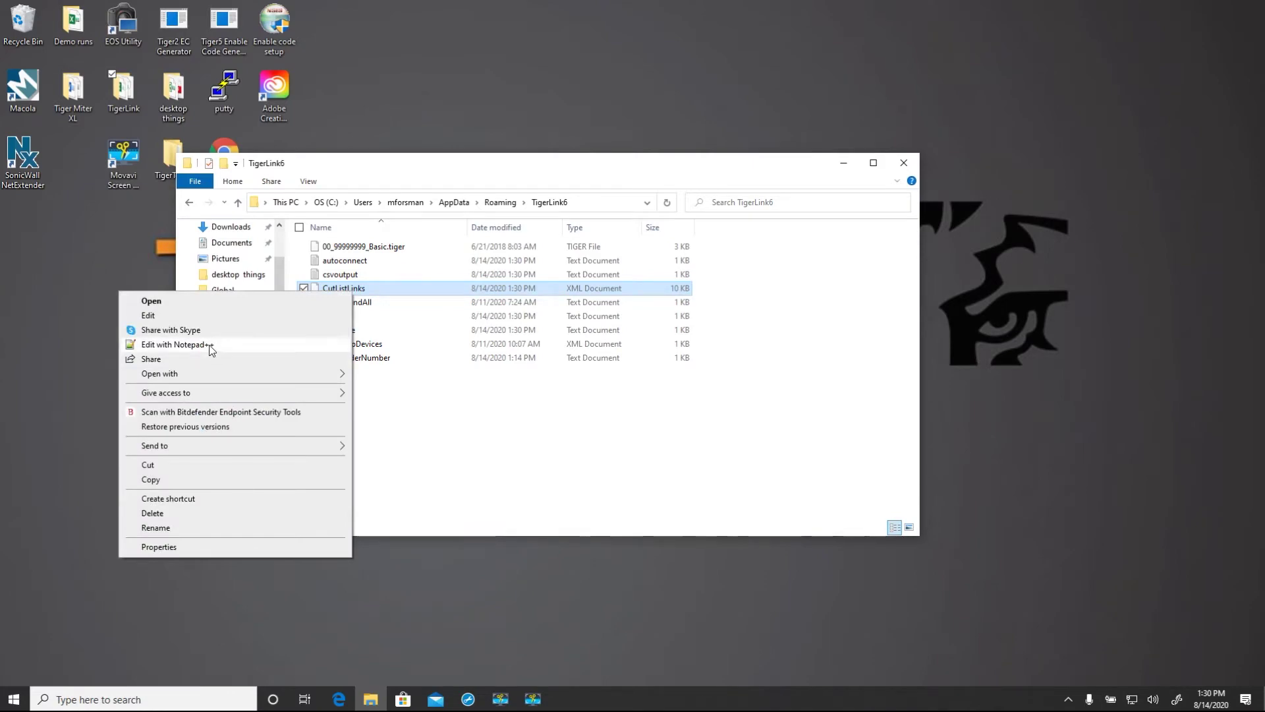
pyautogui.click(210, 351)
pyautogui.moveTo(832, 19); pyautogui.dragTo(906, 14)
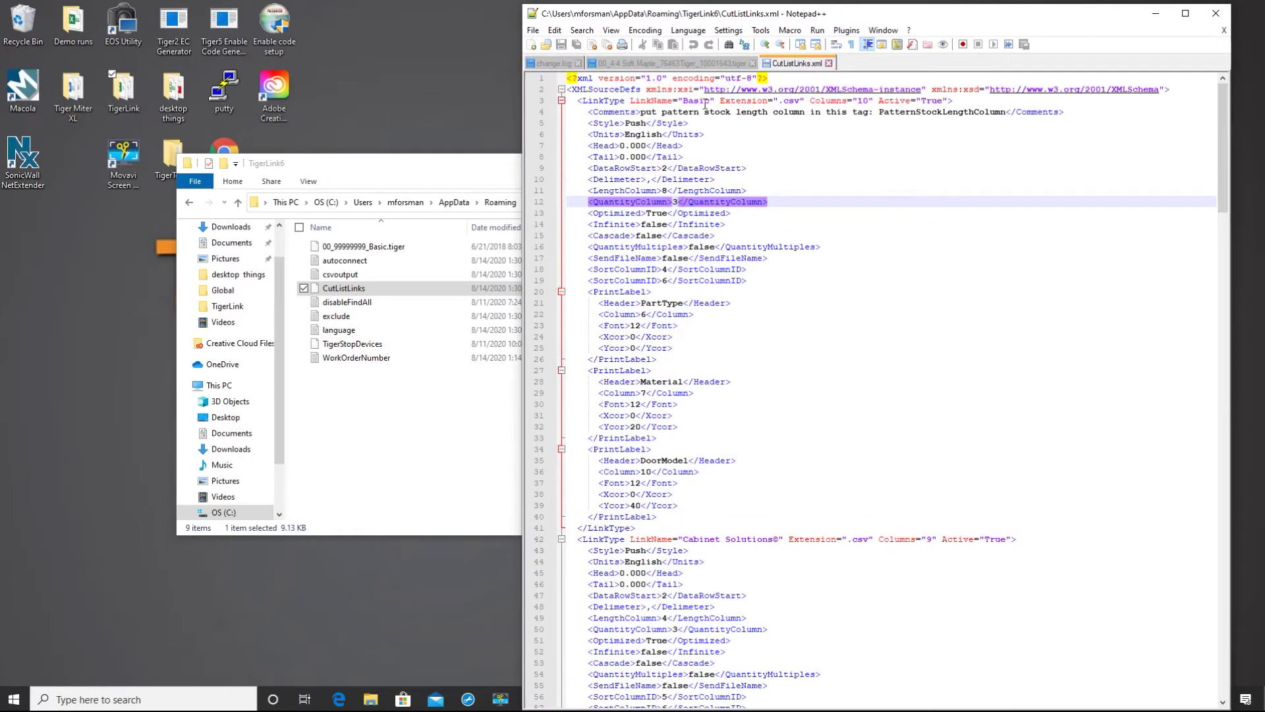
pyautogui.moveTo(448, 166); pyautogui.dragTo(323, 190)
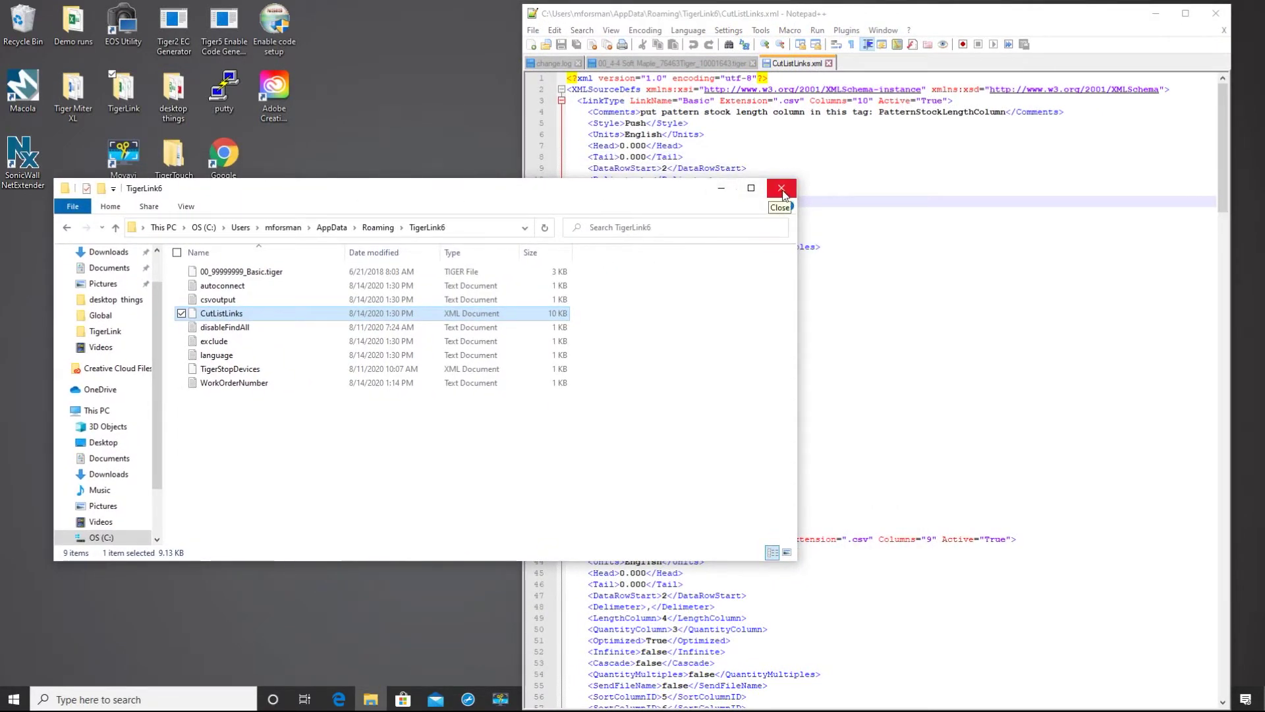
pyautogui.click(782, 190)
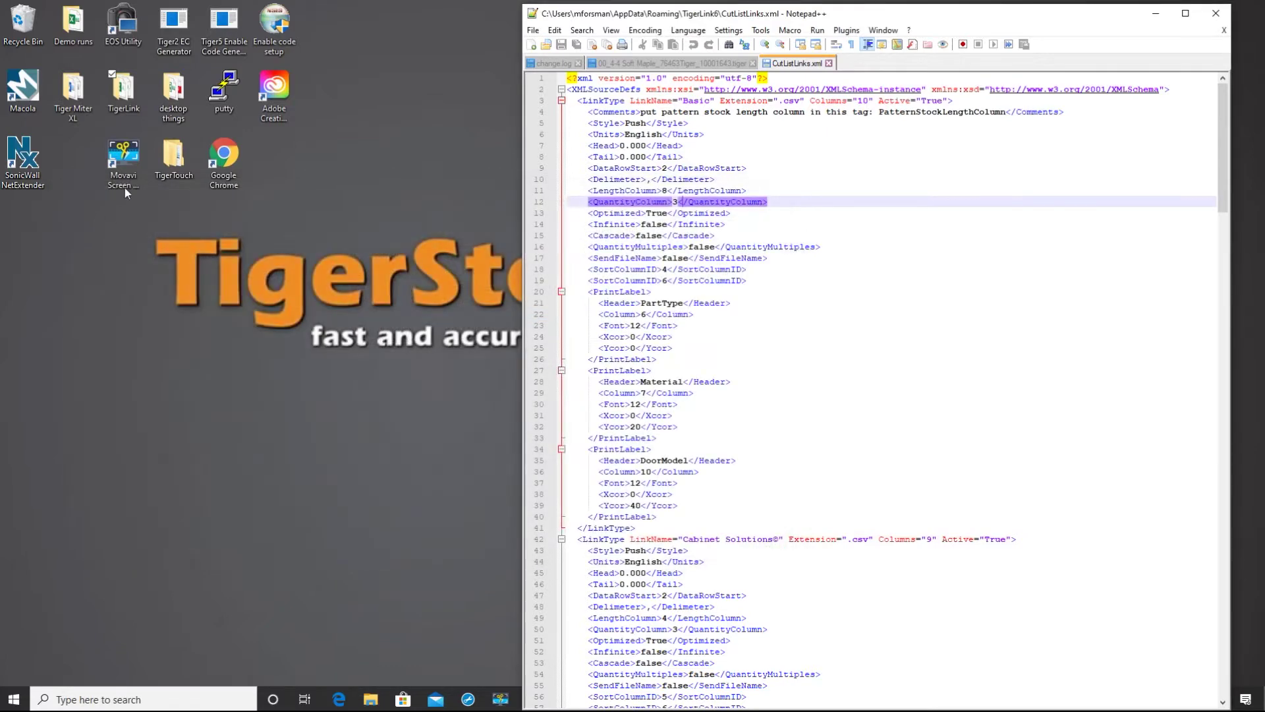
# Open Pack Saw File from the desktop TigerLink folder in Excel and close the folder window
pyautogui.doubleClick(120, 93)
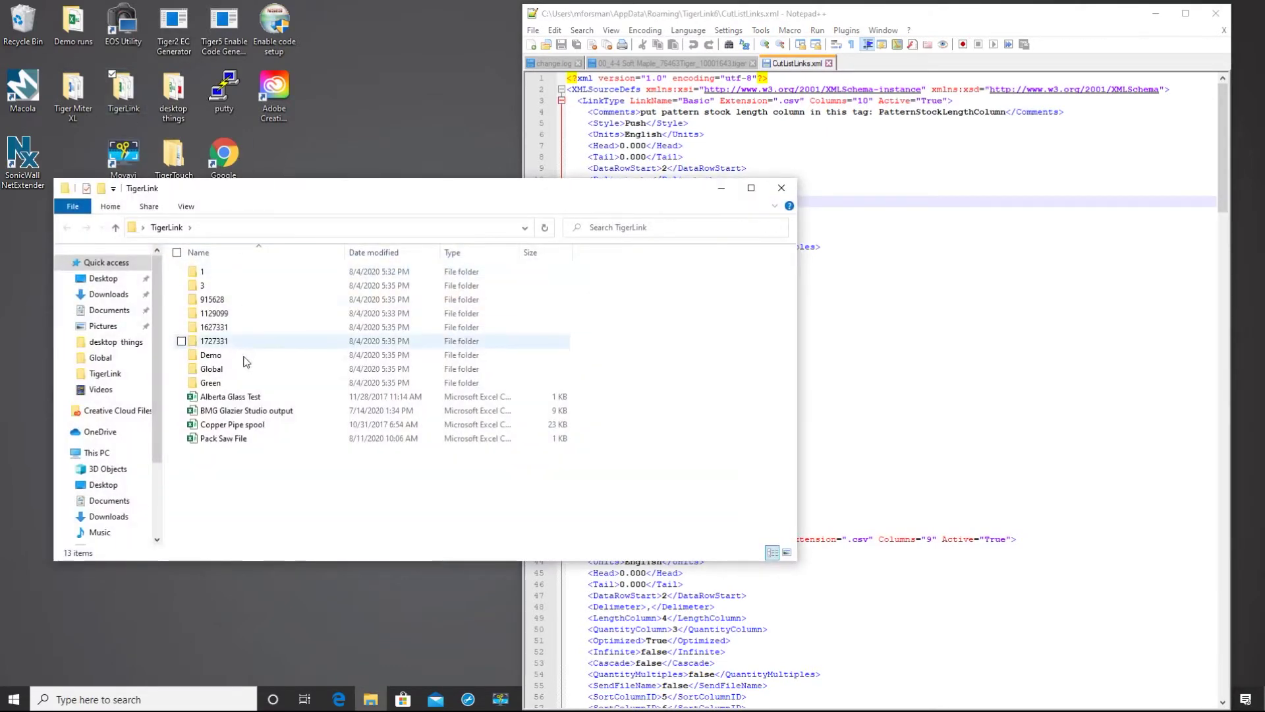
pyautogui.doubleClick(216, 440)
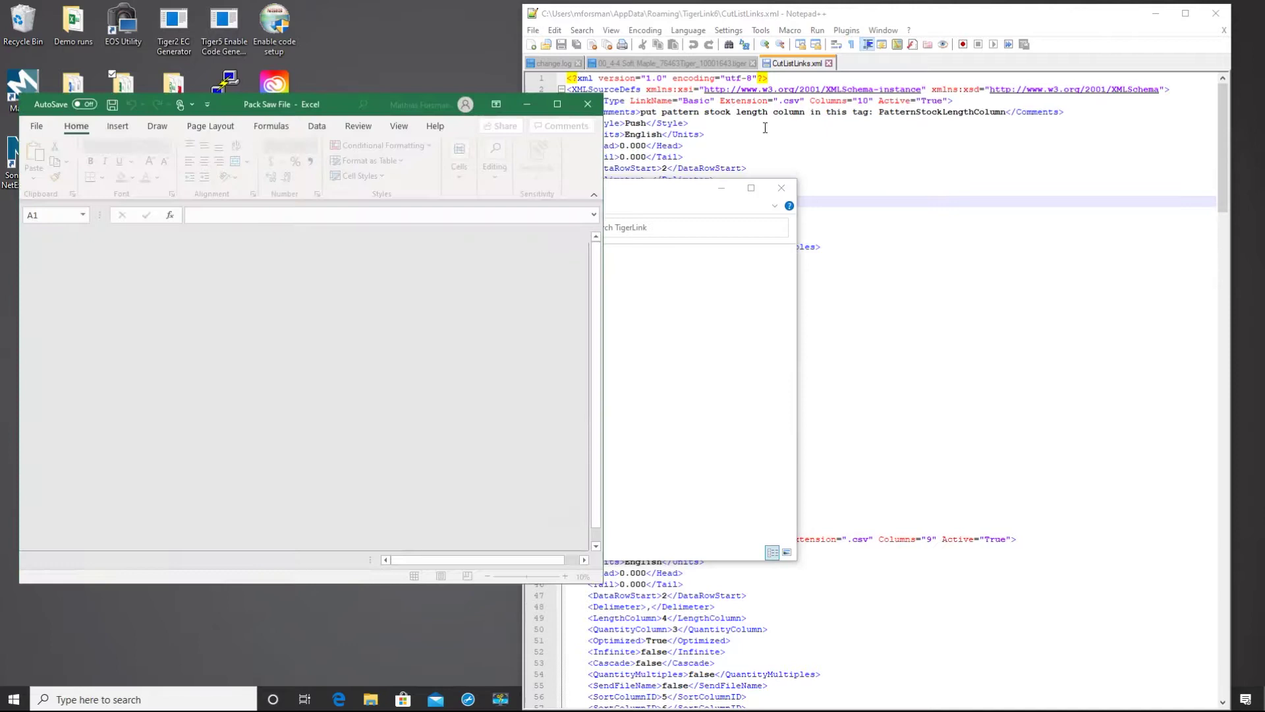
pyautogui.moveTo(711, 195); pyautogui.dragTo(776, 196)
pyautogui.click(784, 187)
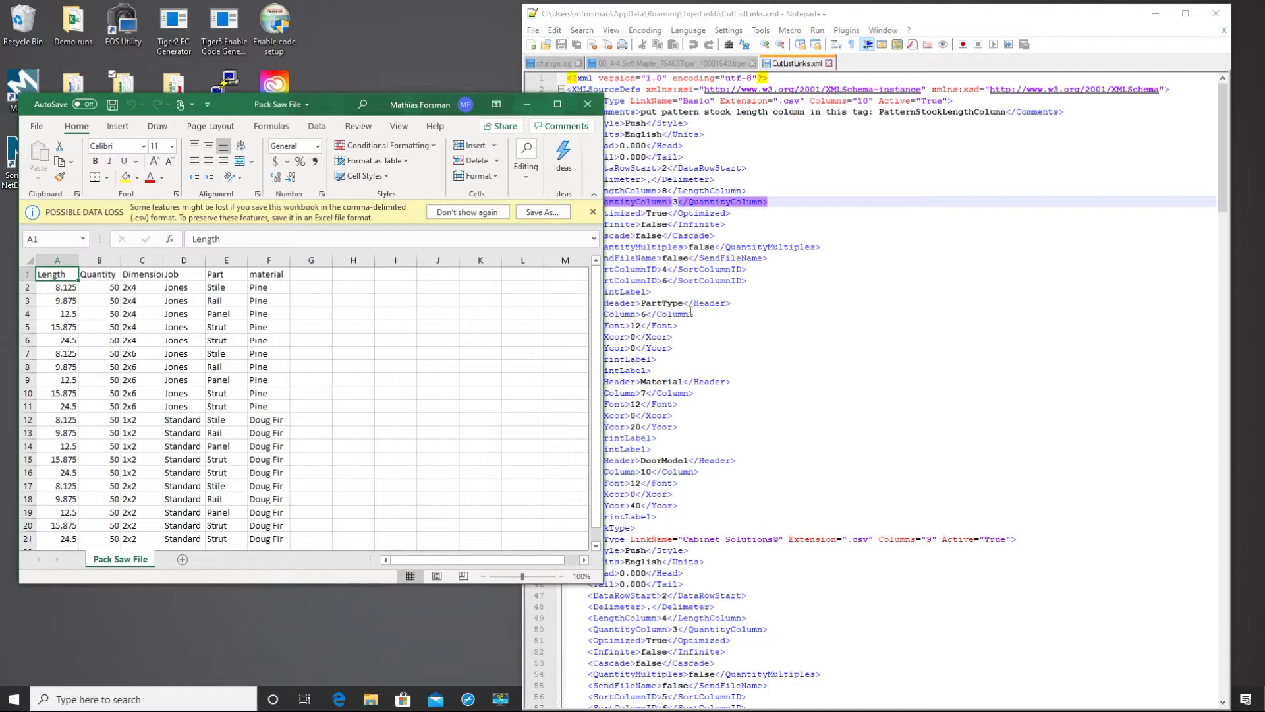
# In CutListLinks.xml, rename the Basic link to PackSaw and set its Columns attribute to 6
pyautogui.click(902, 170)
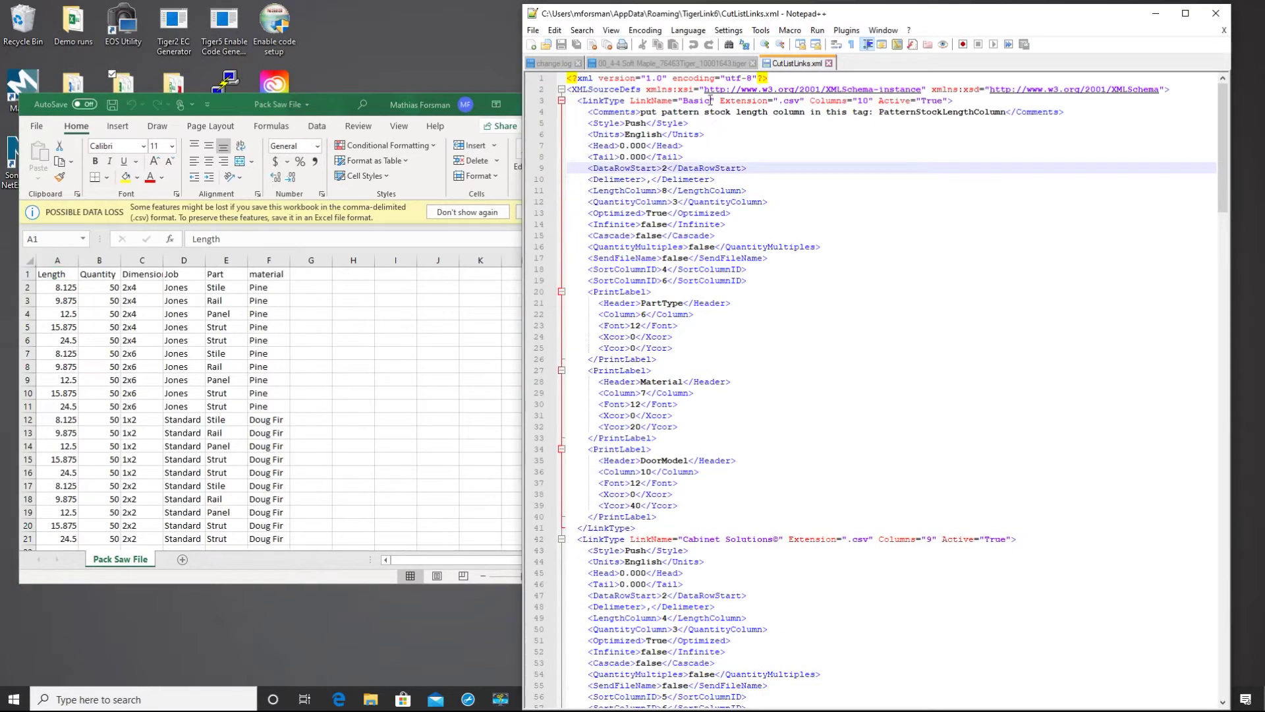
pyautogui.moveTo(711, 100); pyautogui.dragTo(683, 100)
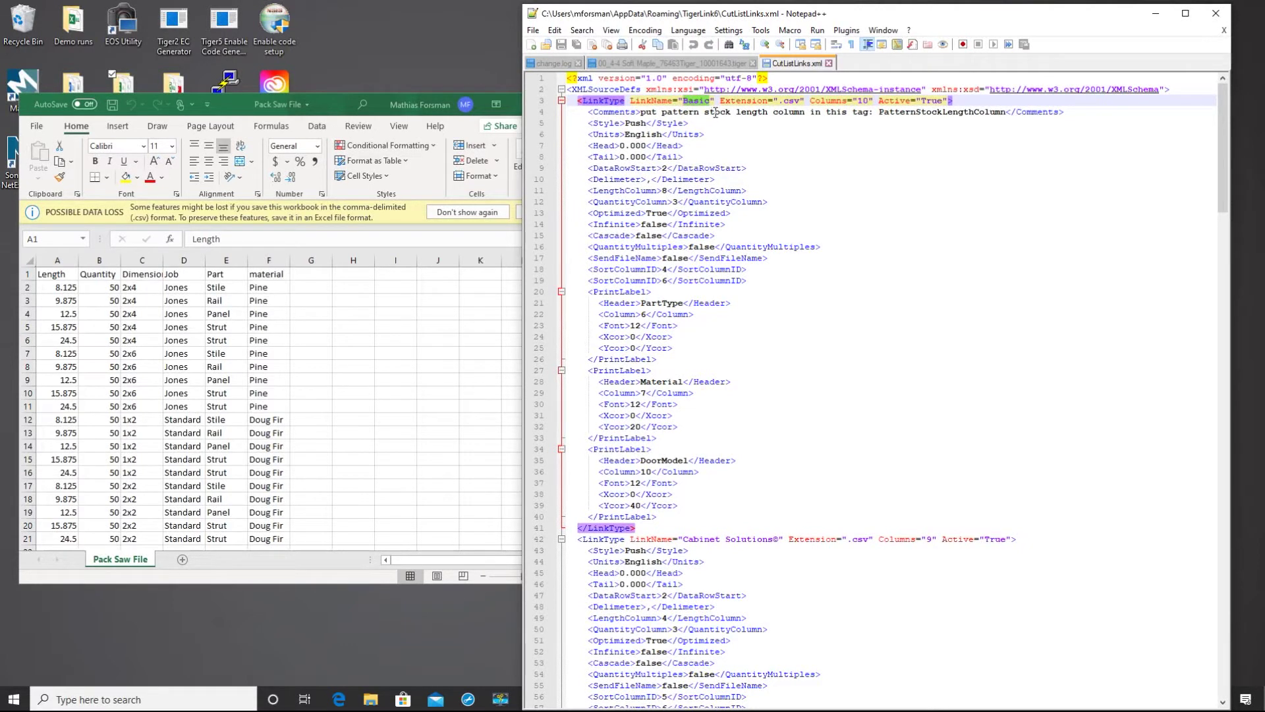
pyautogui.write('PackSaw')
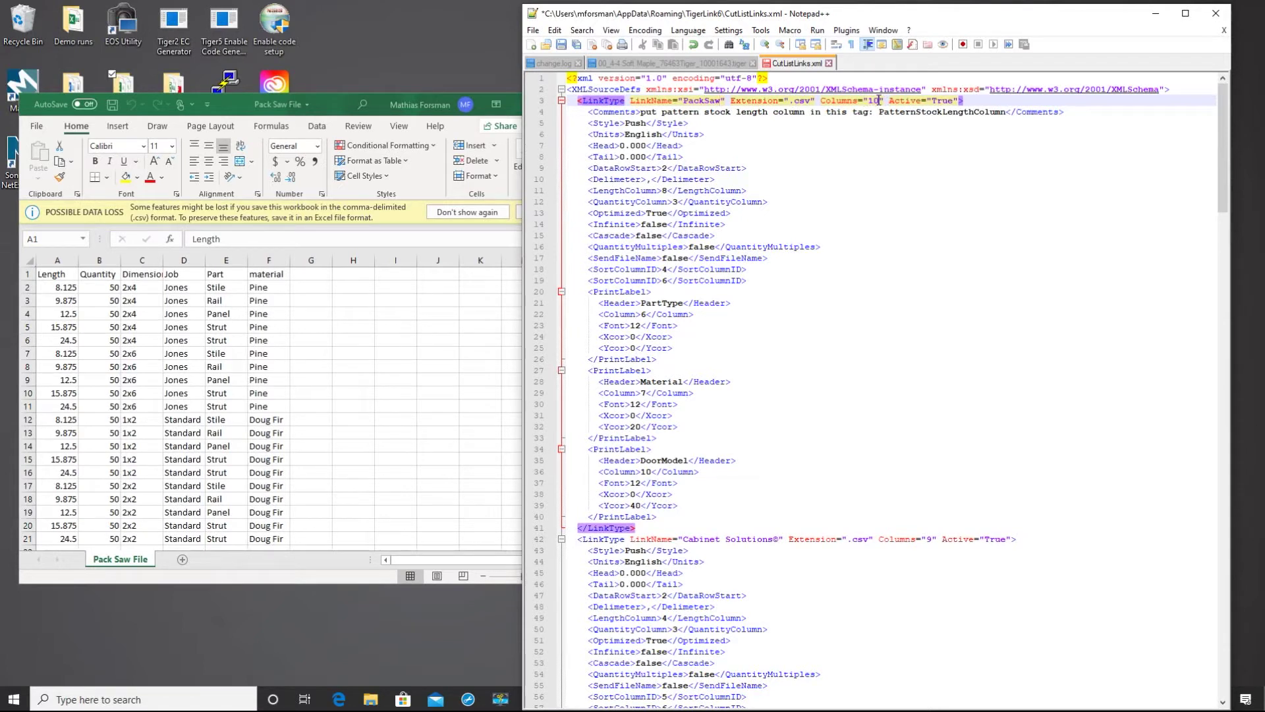
pyautogui.press('BackSpace')
pyautogui.press('BackSpace')
pyautogui.write('6')
# Set both the Head and Tail values of the PackSaw link to 0.200
pyautogui.doubleClick(648, 134)
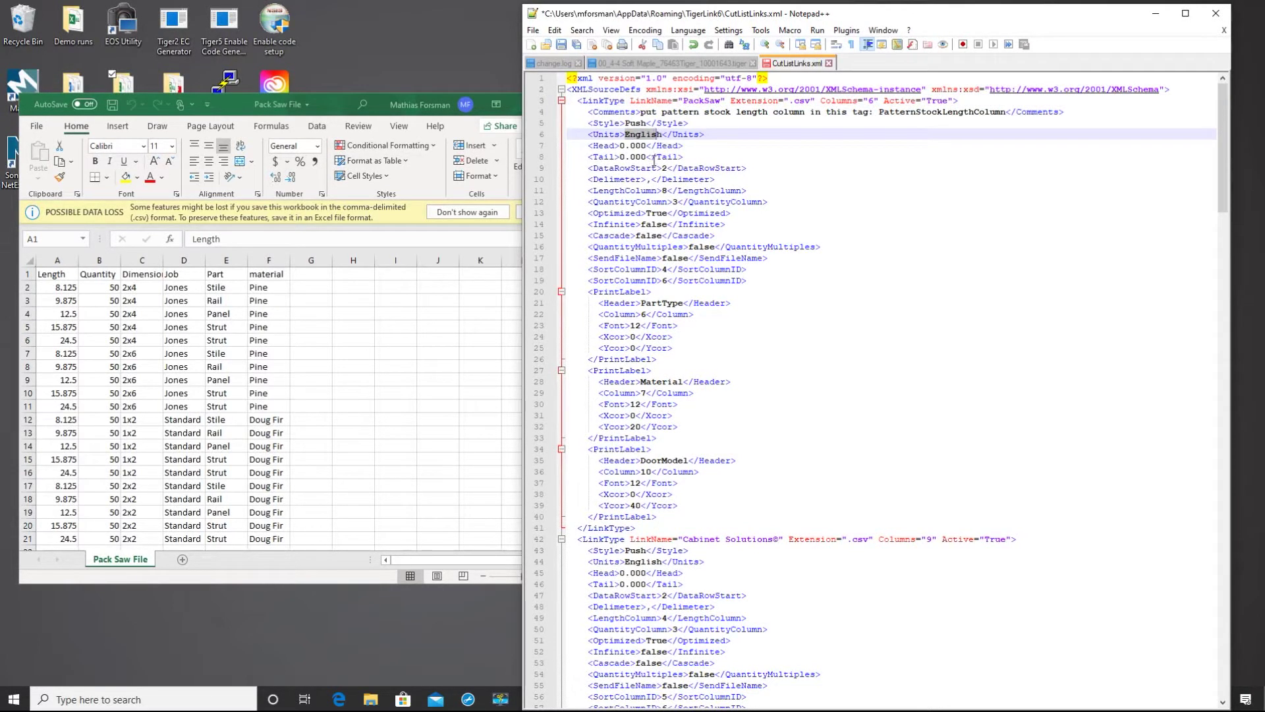
pyautogui.click(636, 145)
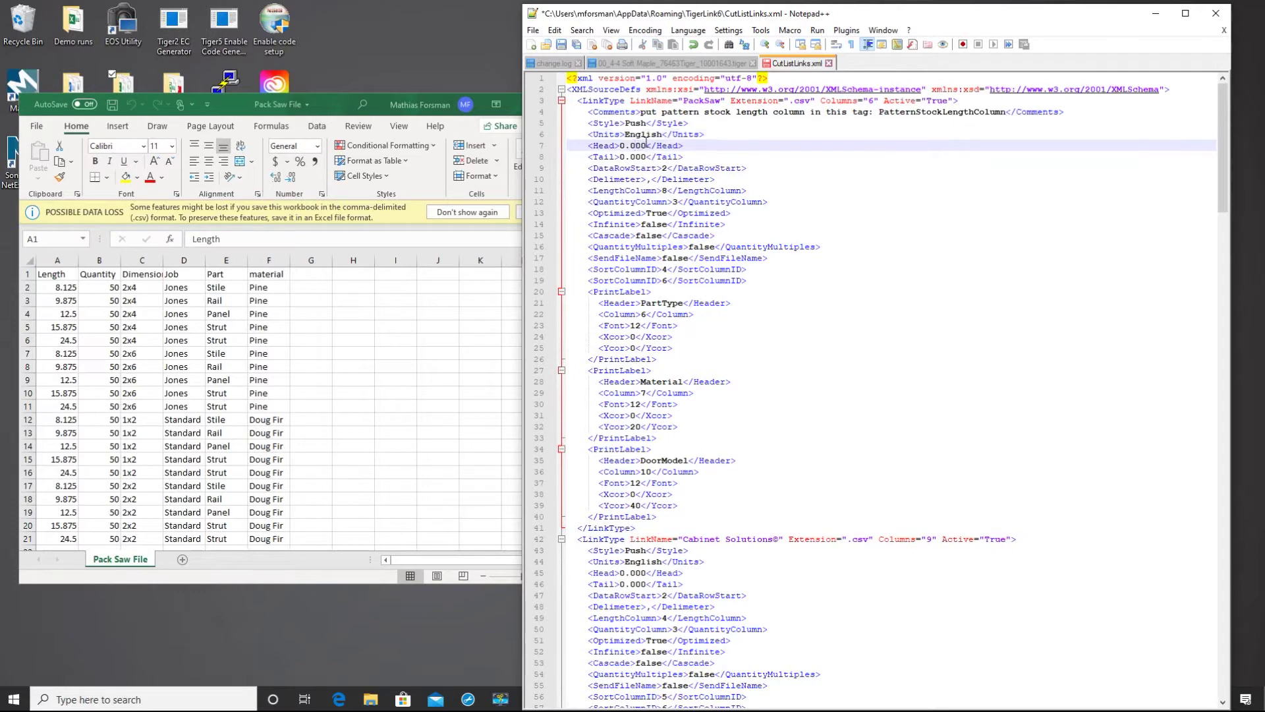
pyautogui.write('2')
pyautogui.press('Delete')
pyautogui.click(636, 156)
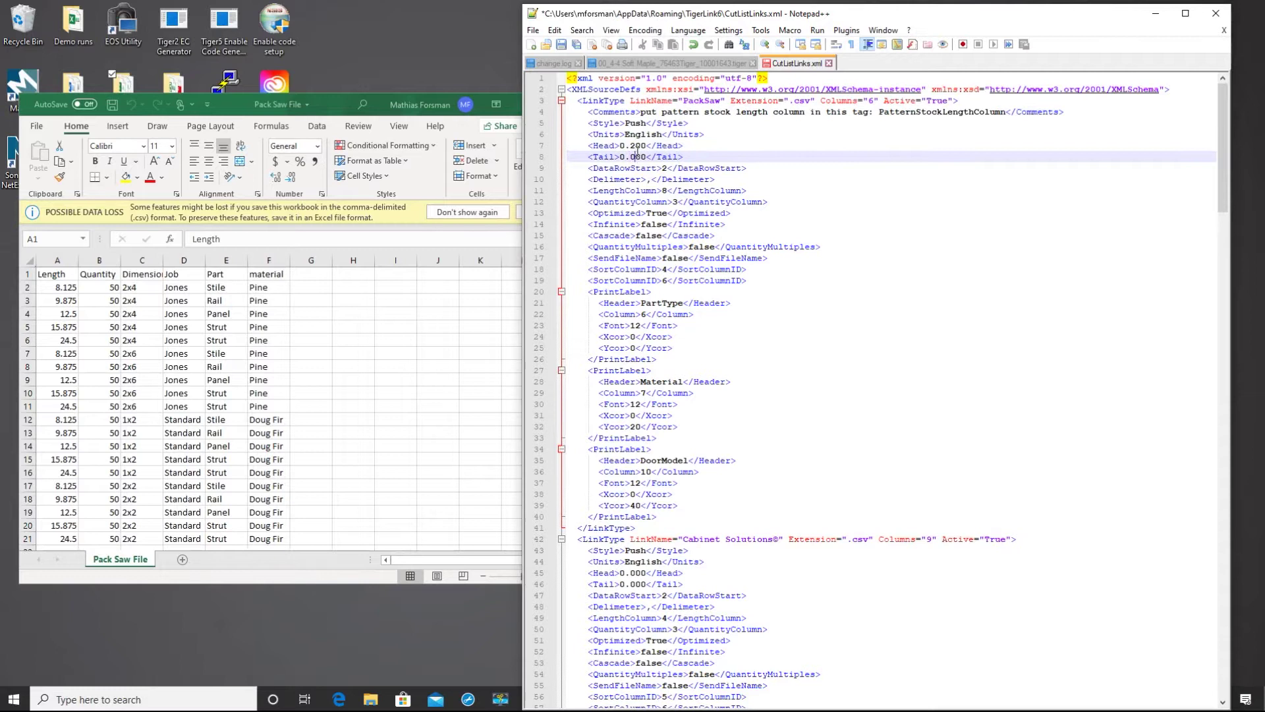
pyautogui.write('2')
pyautogui.press('Delete')
# Check DataRowStart against the spreadsheet's first data row, and set the PackSaw link's LengthColumn to 1 and QuantityColumn to 2
pyautogui.click(666, 169)
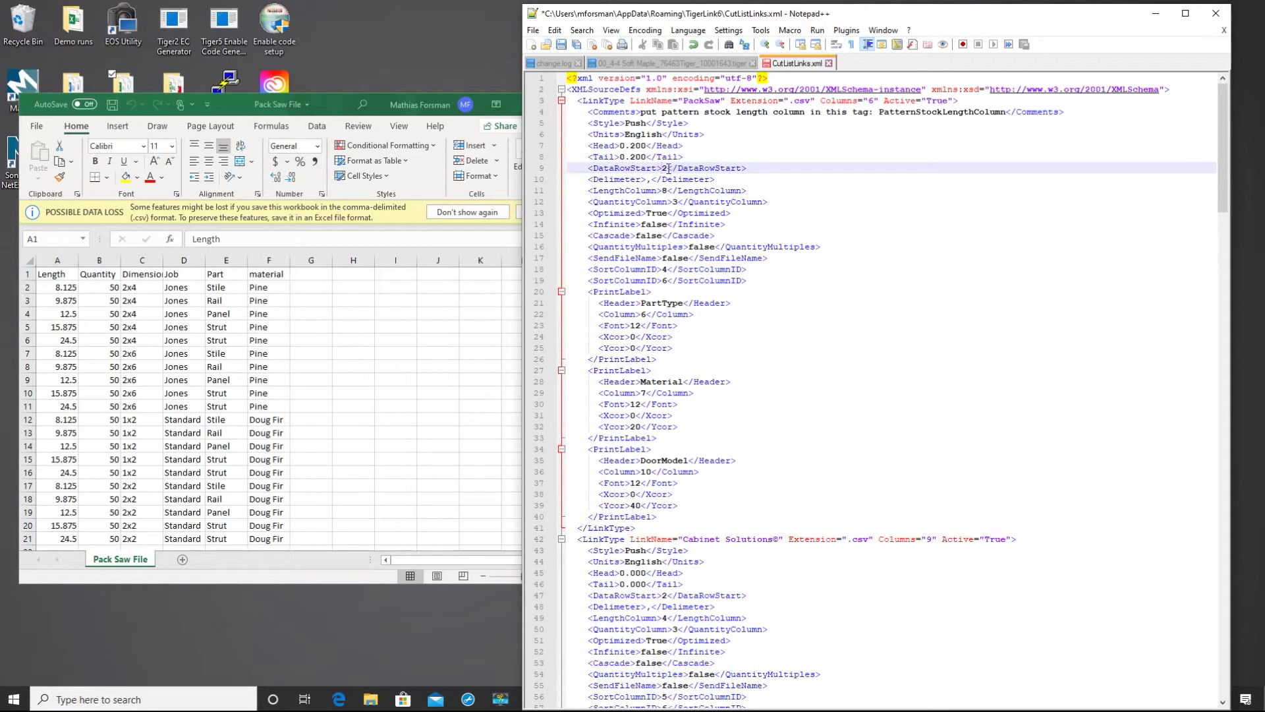
pyautogui.click(24, 287)
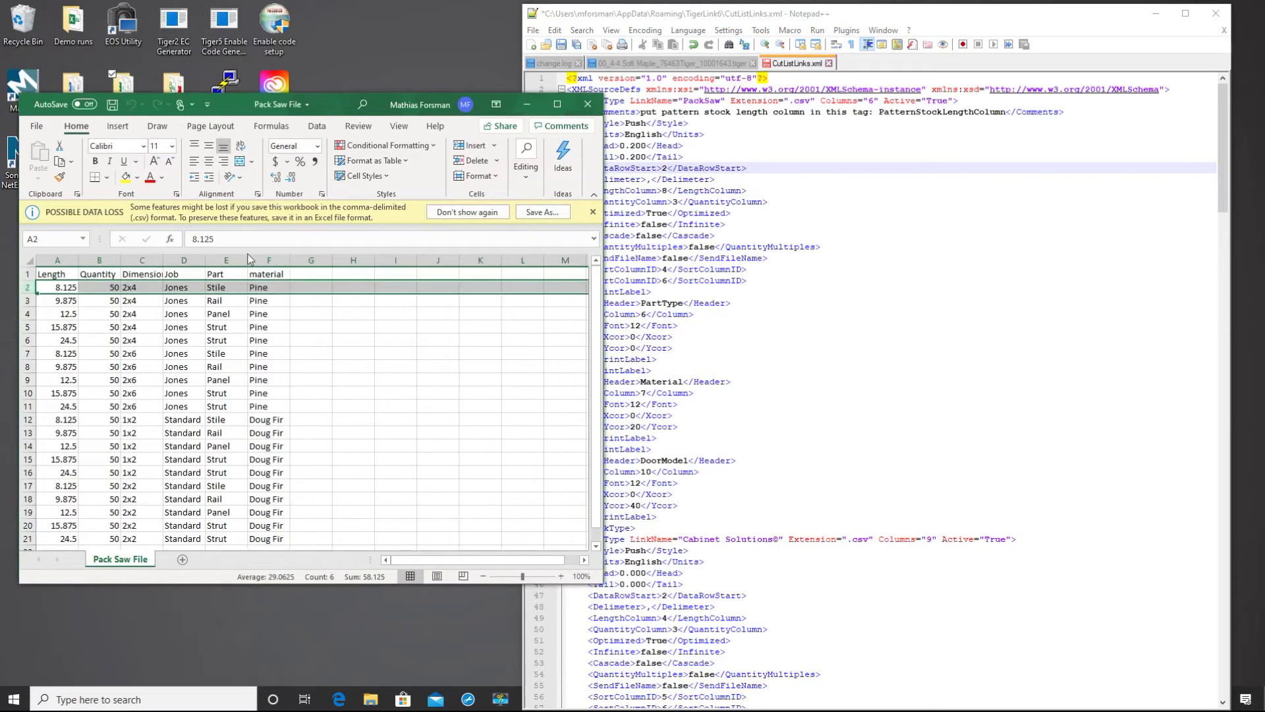
pyautogui.click(672, 191)
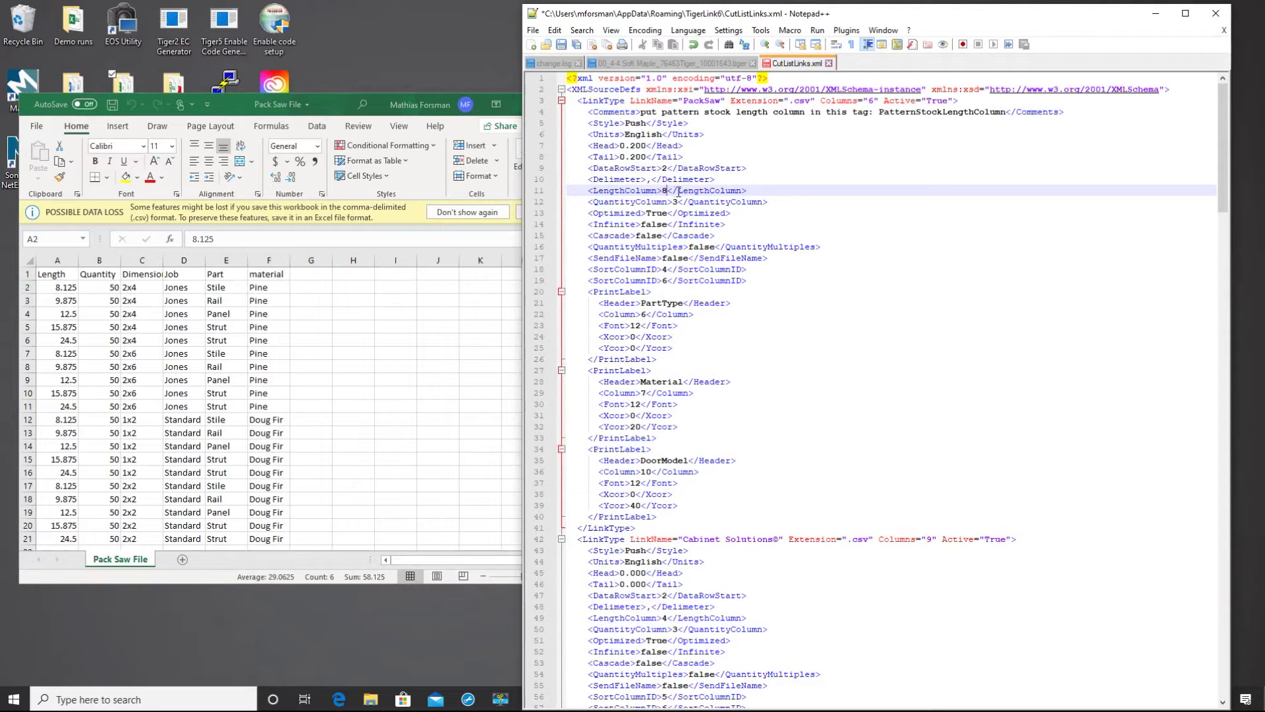
pyautogui.press('BackSpace')
pyautogui.write('1')
pyautogui.click(679, 202)
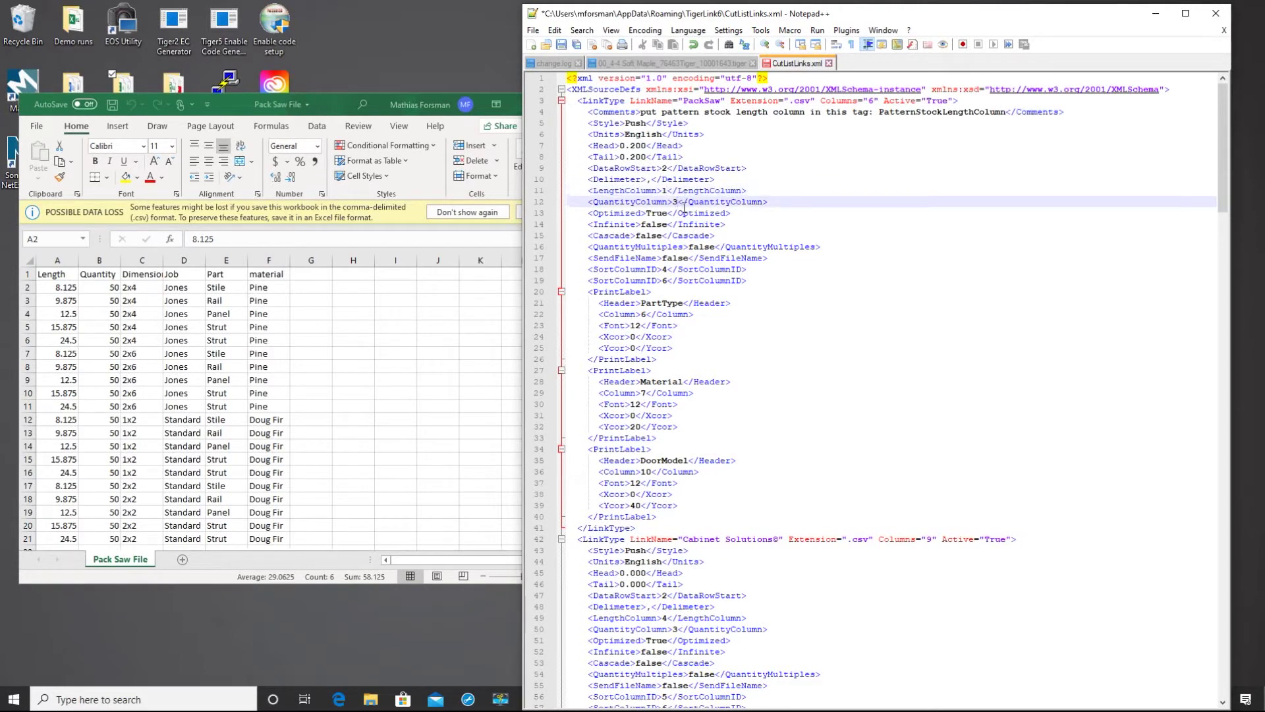
pyautogui.press('BackSpace')
pyautogui.write('2')
# Save CutListLinks.xml and close Notepad++
pyautogui.click(559, 46)
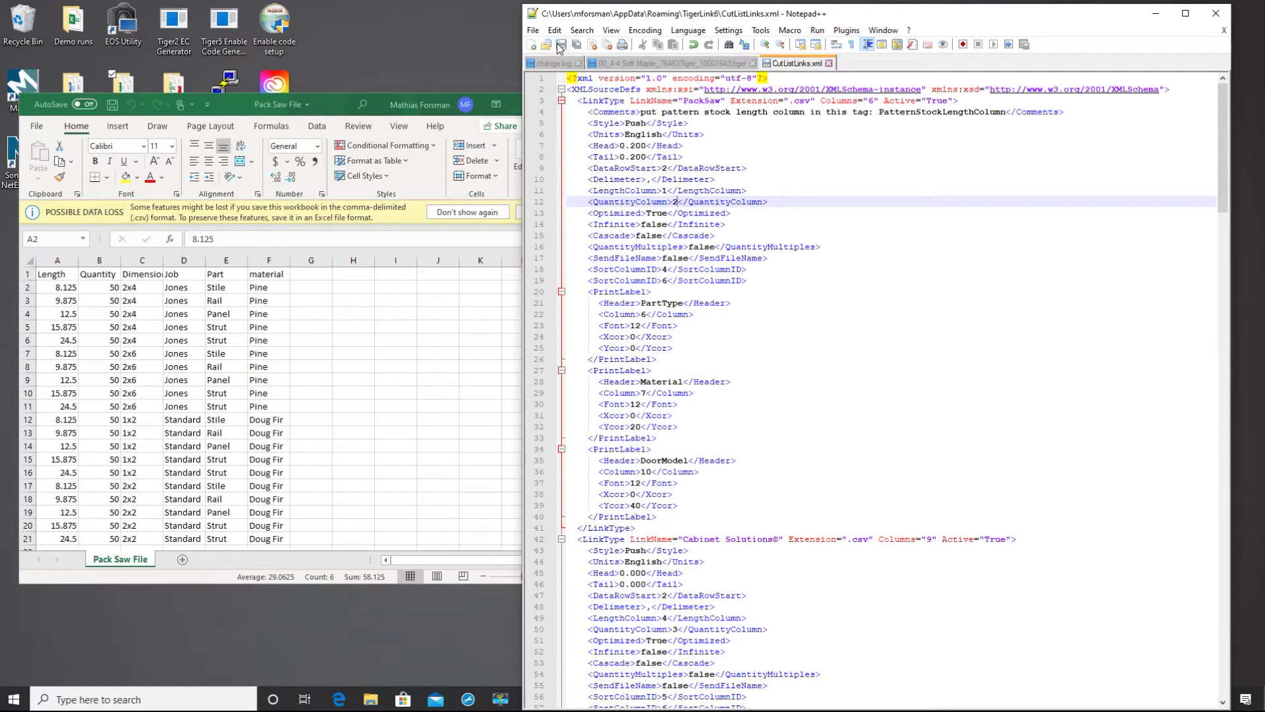
pyautogui.click(1216, 12)
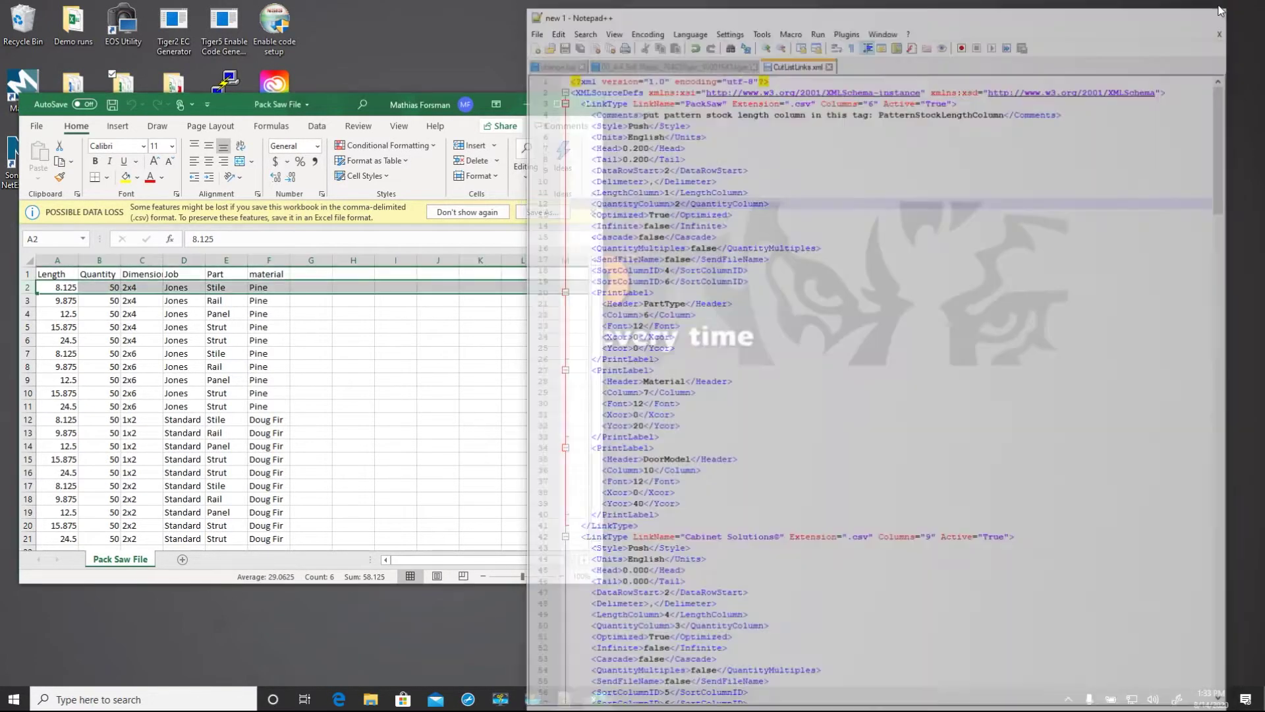
# Launch TigerLink 6 and bring up its main window with the list of links
pyautogui.click(145, 700)
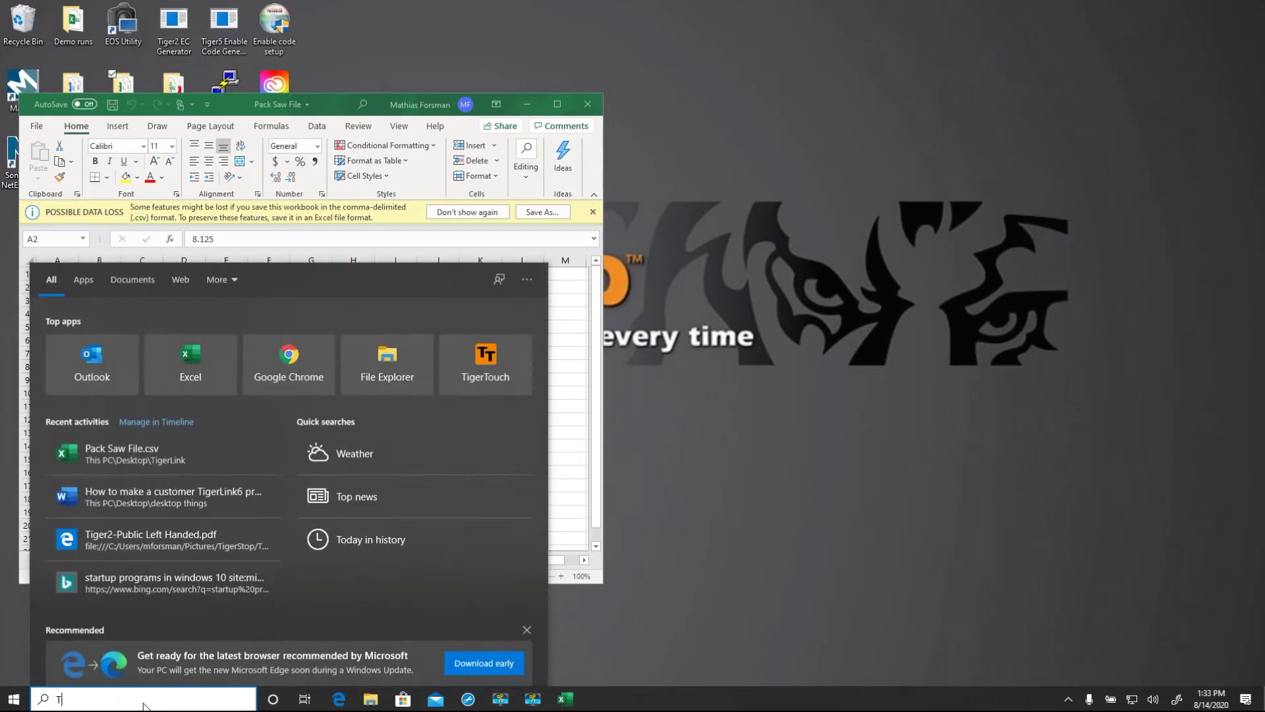
pyautogui.write('Tiger')
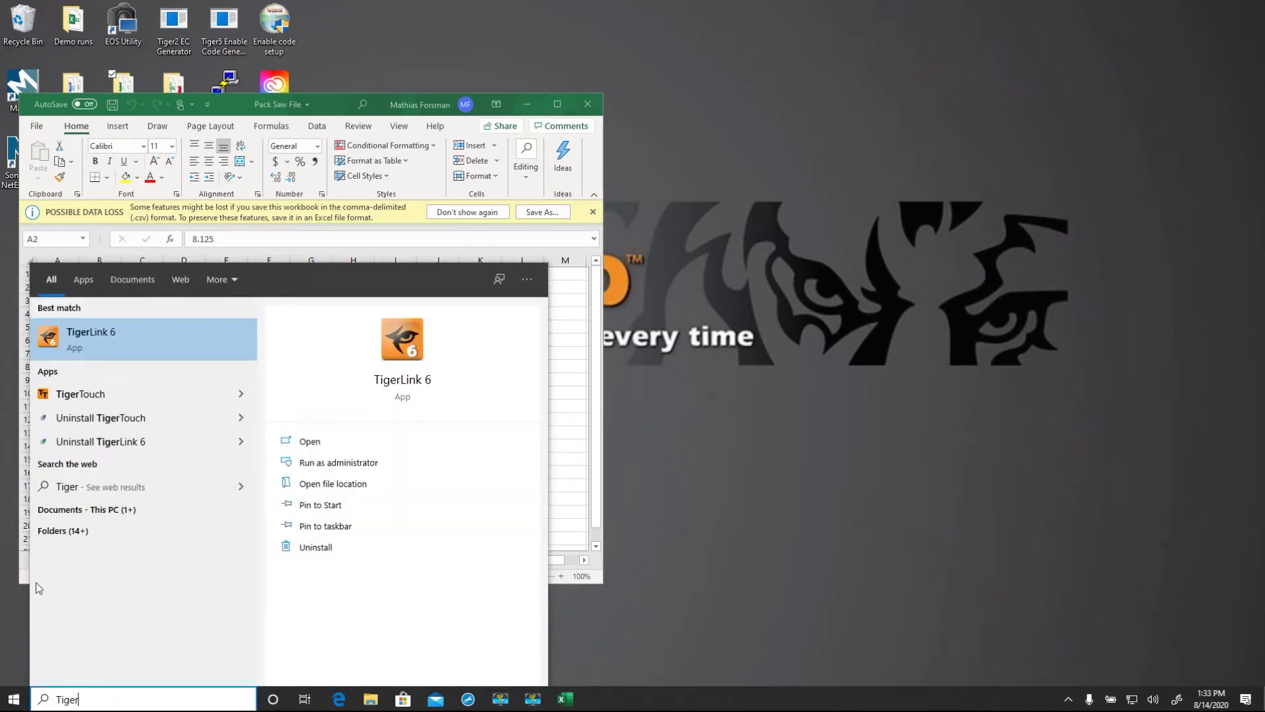
pyautogui.click(108, 322)
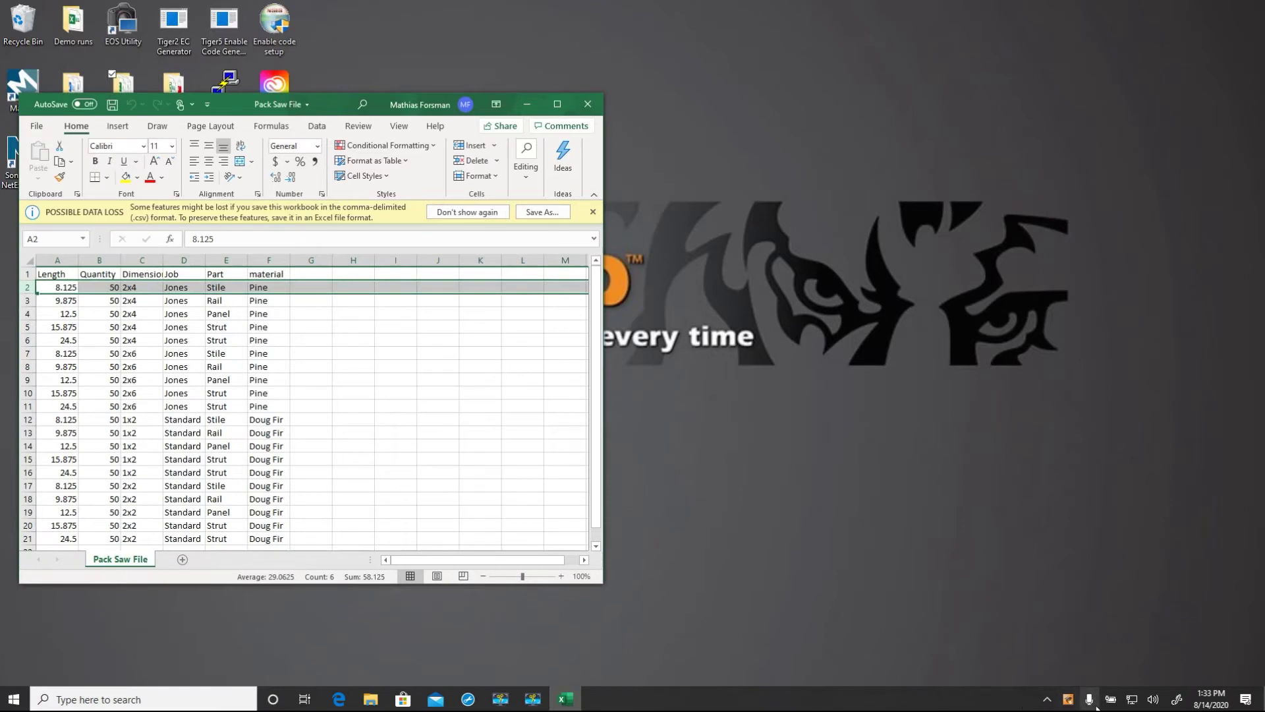
pyautogui.rightClick(1068, 698)
pyautogui.click(1041, 679)
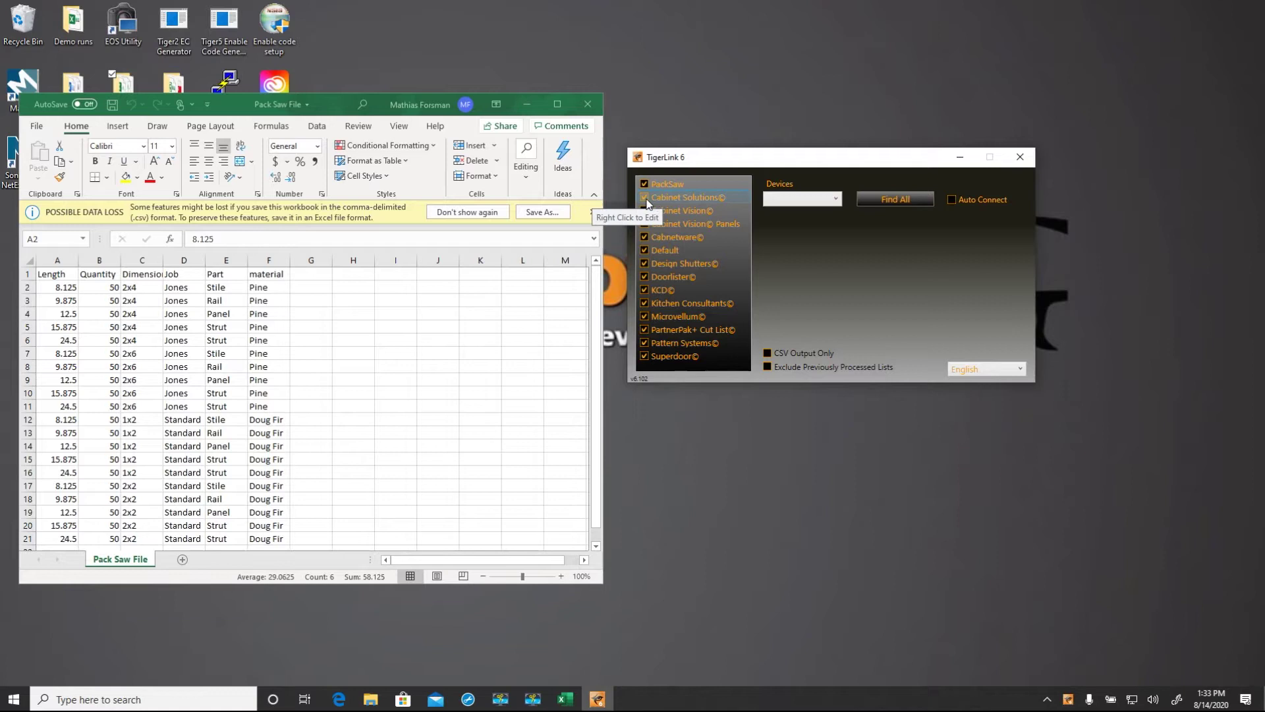
# Try switching off the Cabinet Solutions link in the TigerLink 6 link list, and restore it
pyautogui.click(644, 198)
pyautogui.click(644, 223)
pyautogui.click(645, 199)
# Reopen Pack Saw File from the desktop and place the TigerLink 6 window over the spreadsheet, clear of its data
pyautogui.moveTo(740, 153); pyautogui.dragTo(768, 111)
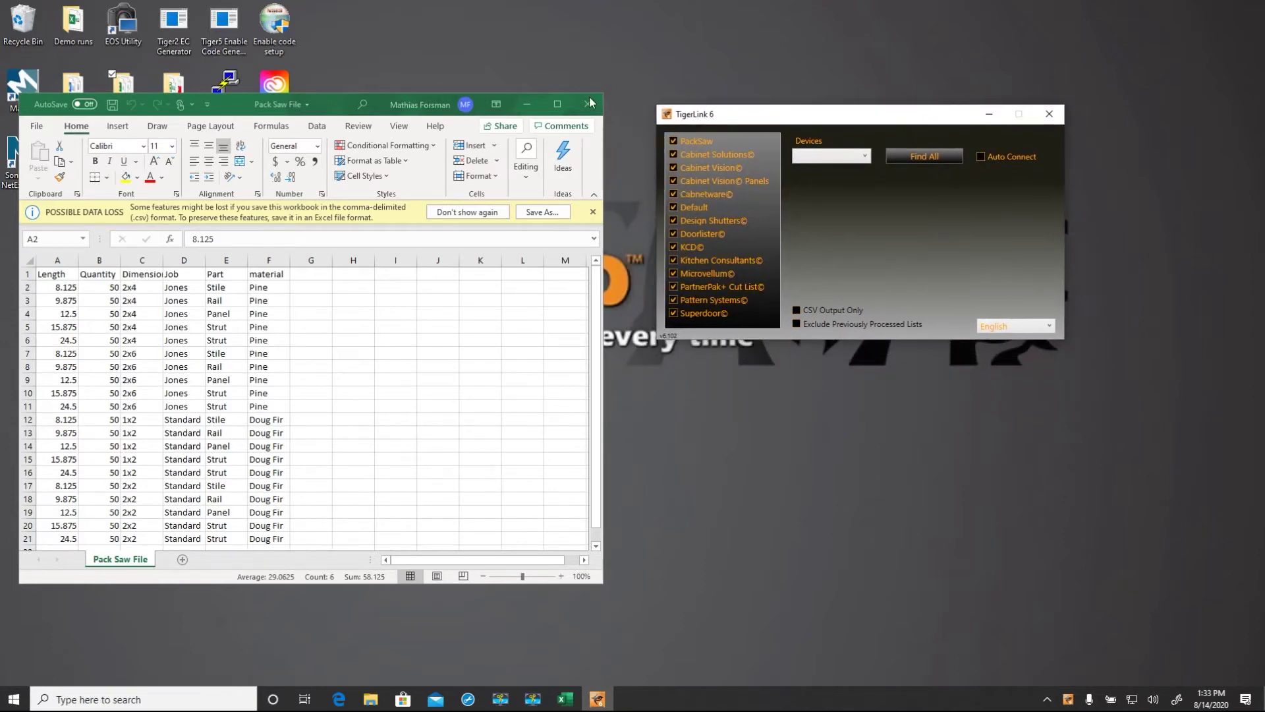
pyautogui.click(589, 104)
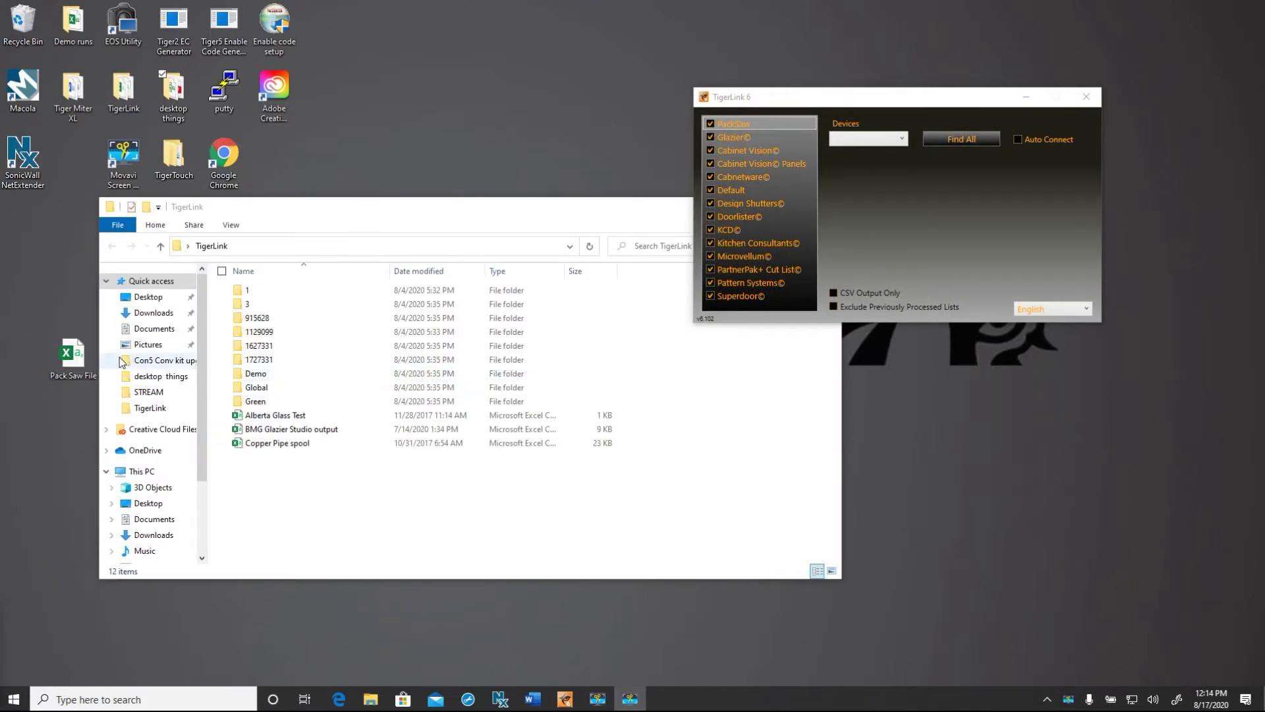
pyautogui.click(70, 359)
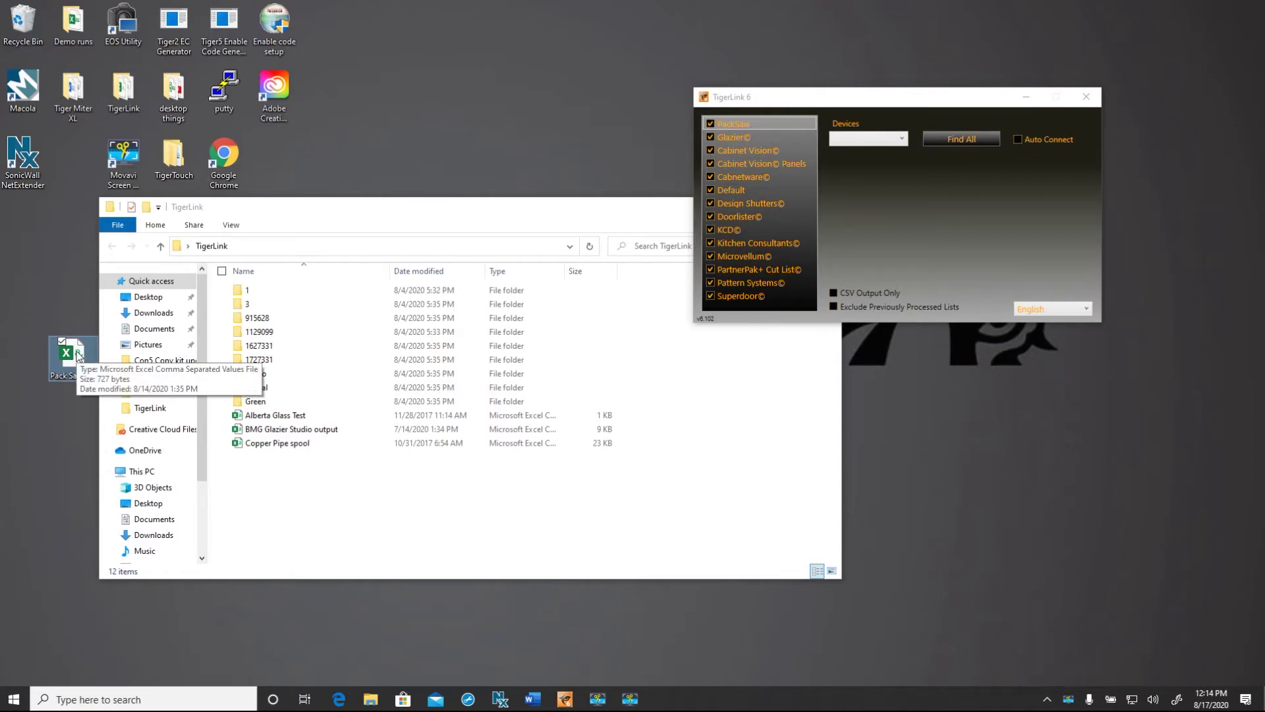
pyautogui.doubleClick(78, 356)
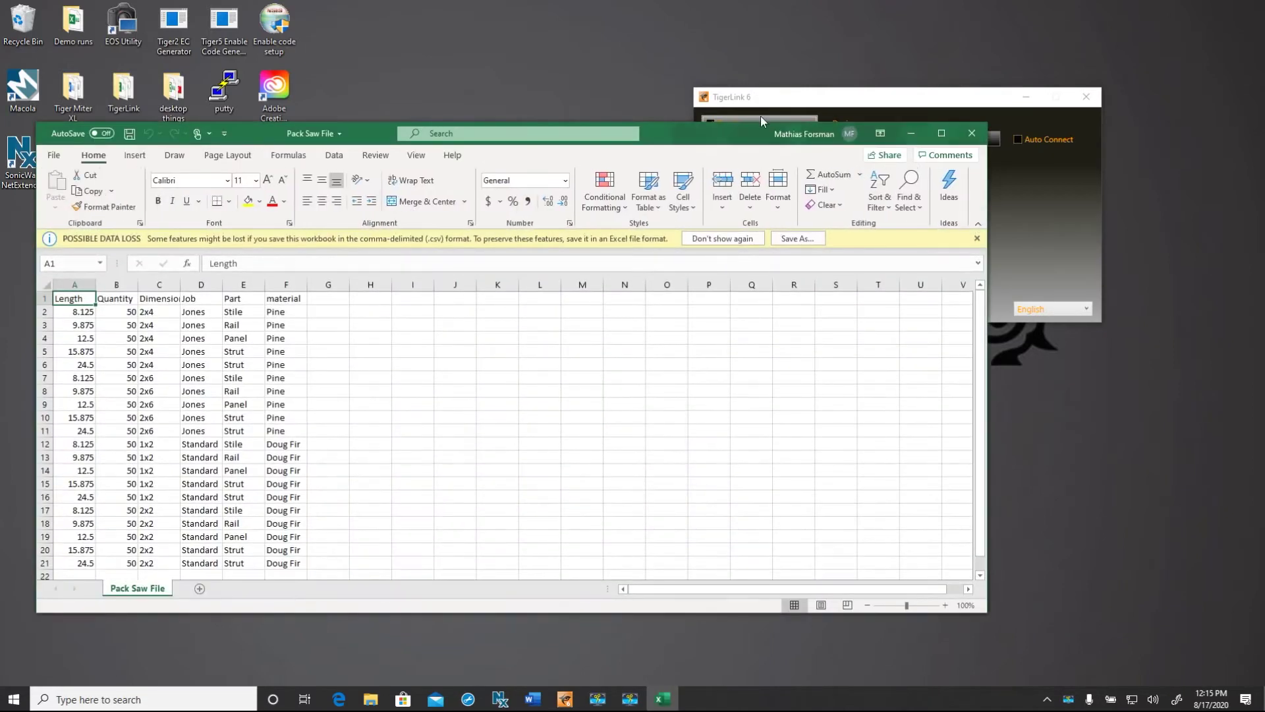
pyautogui.click(806, 91)
pyautogui.moveTo(807, 91); pyautogui.dragTo(425, 96)
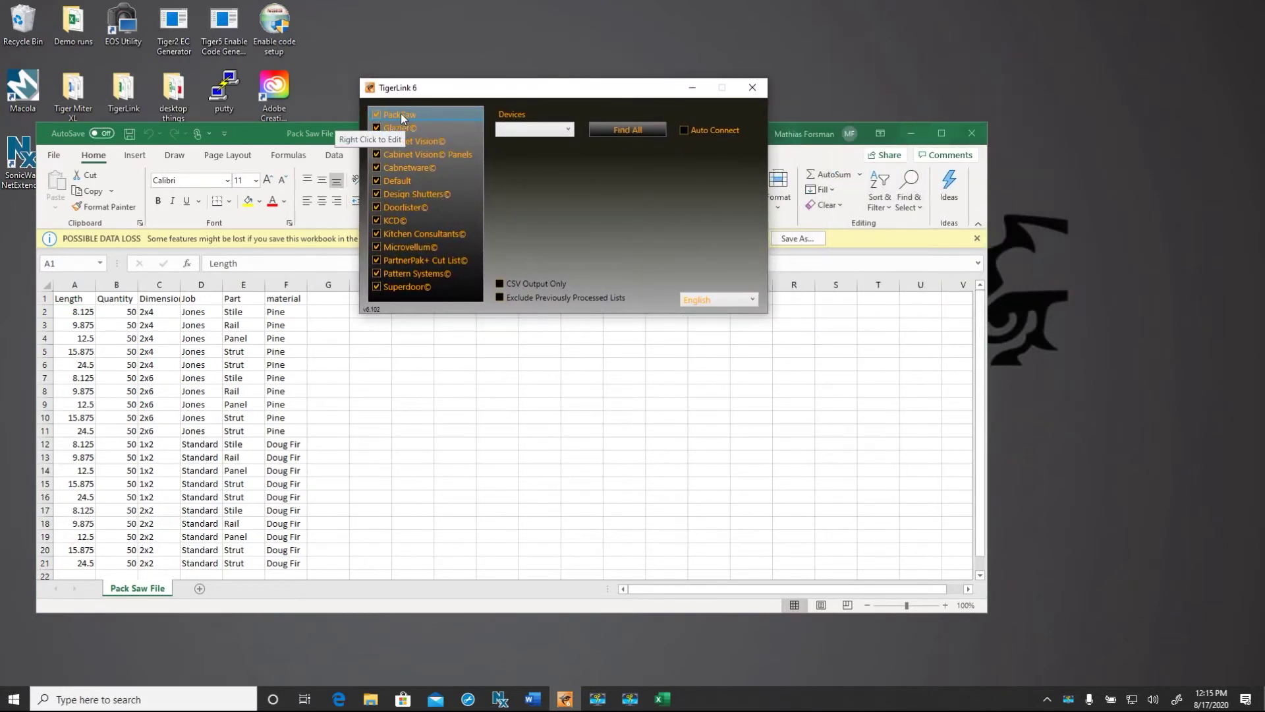
# Open the PackSaw link in the LinkEditor and set it to sort on columns 3 and 6
pyautogui.rightClick(401, 113)
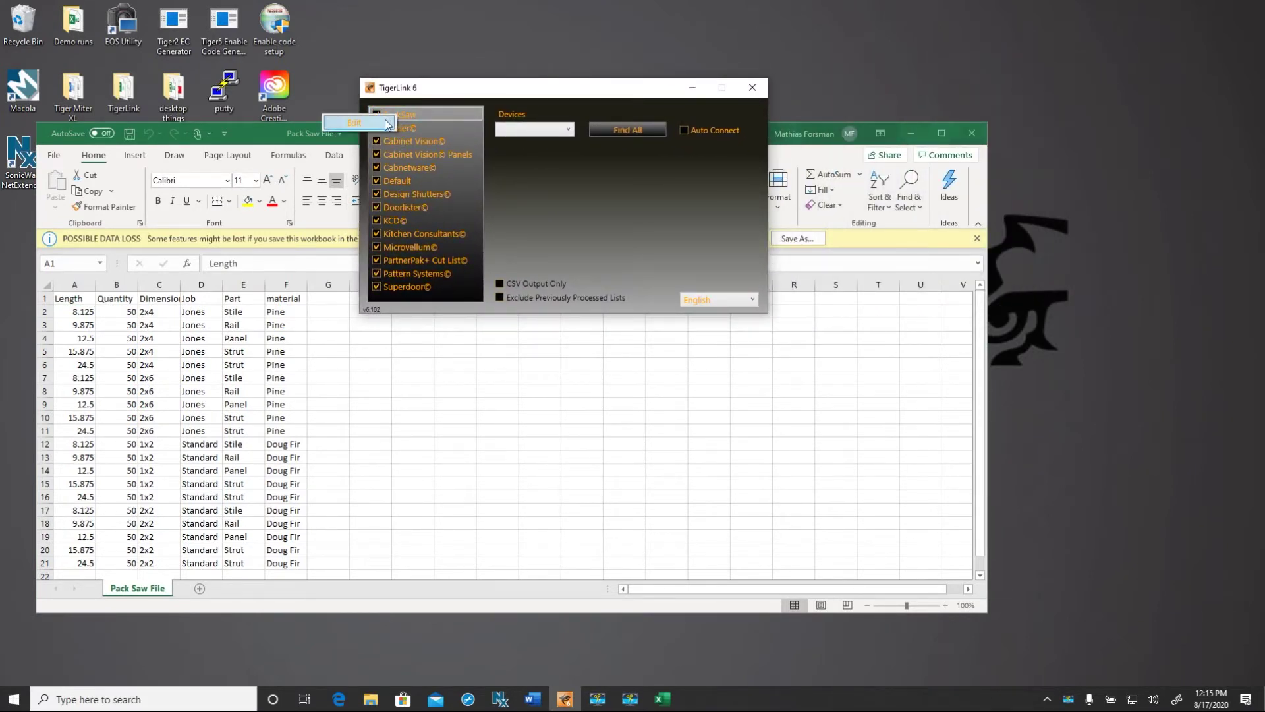
pyautogui.click(387, 125)
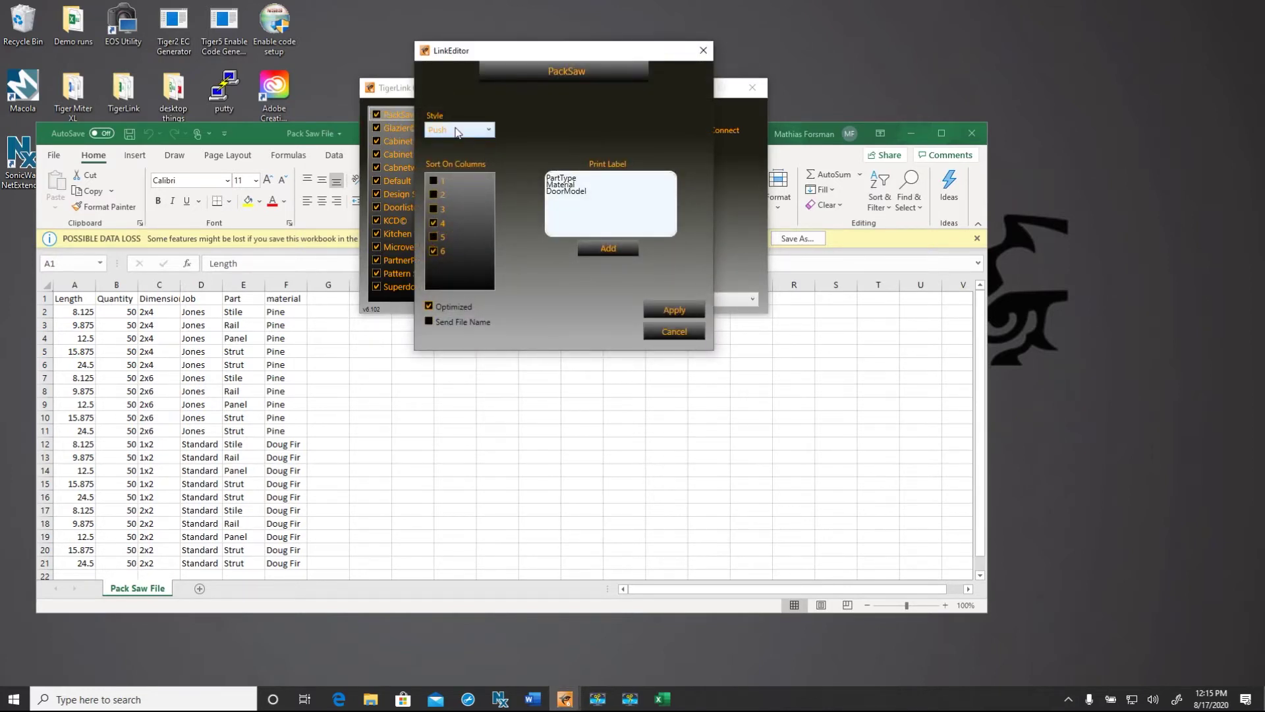
pyautogui.click(435, 223)
pyautogui.click(436, 211)
pyautogui.click(437, 250)
# Change the PartType print label to header Job, using column 4 and font 16
pyautogui.moveTo(561, 198)
pyautogui.mouseDown()
pyautogui.moveTo(562, 219)
pyautogui.moveTo(556, 186)
pyautogui.mouseUp()
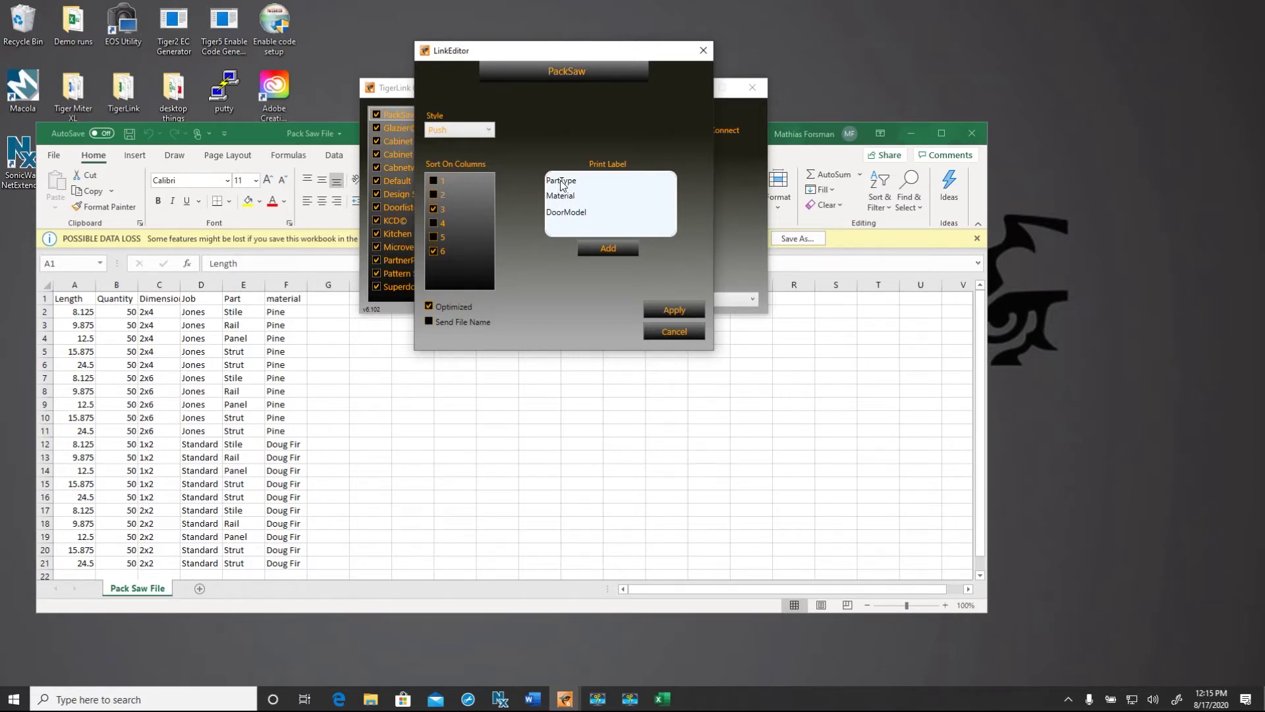
pyautogui.rightClick(561, 185)
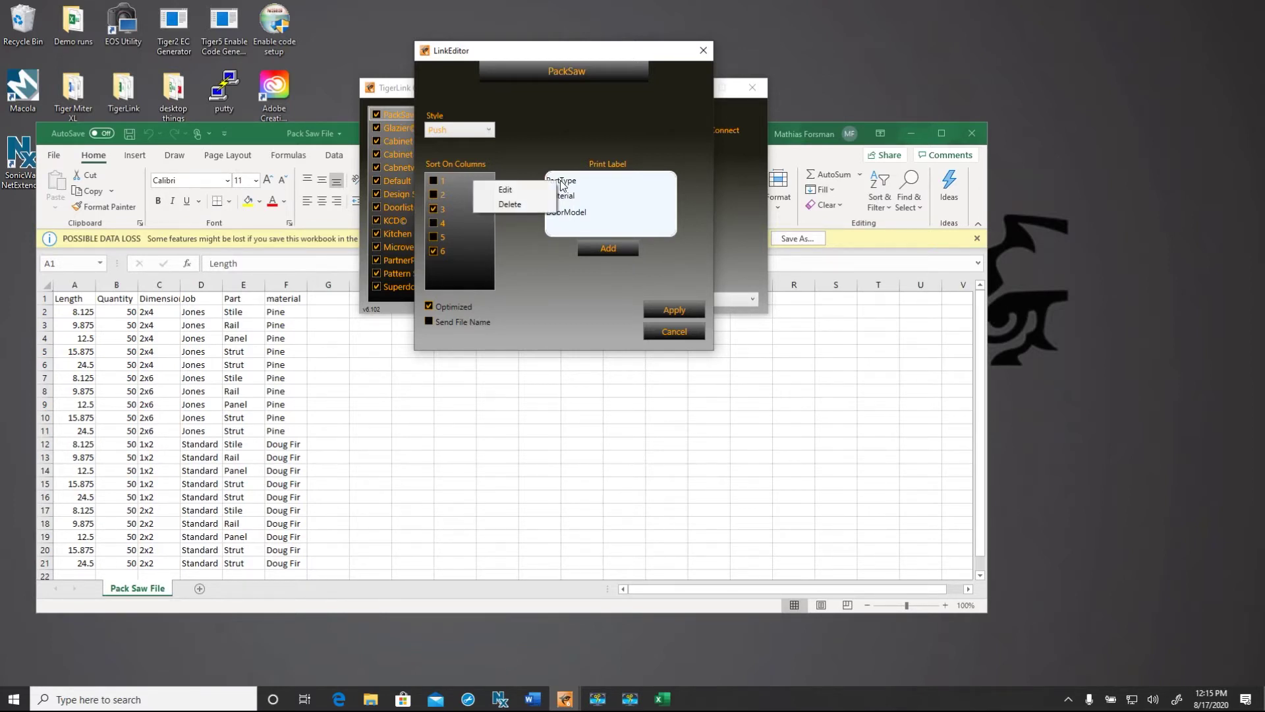
pyautogui.click(524, 187)
pyautogui.moveTo(522, 181); pyautogui.dragTo(357, 177)
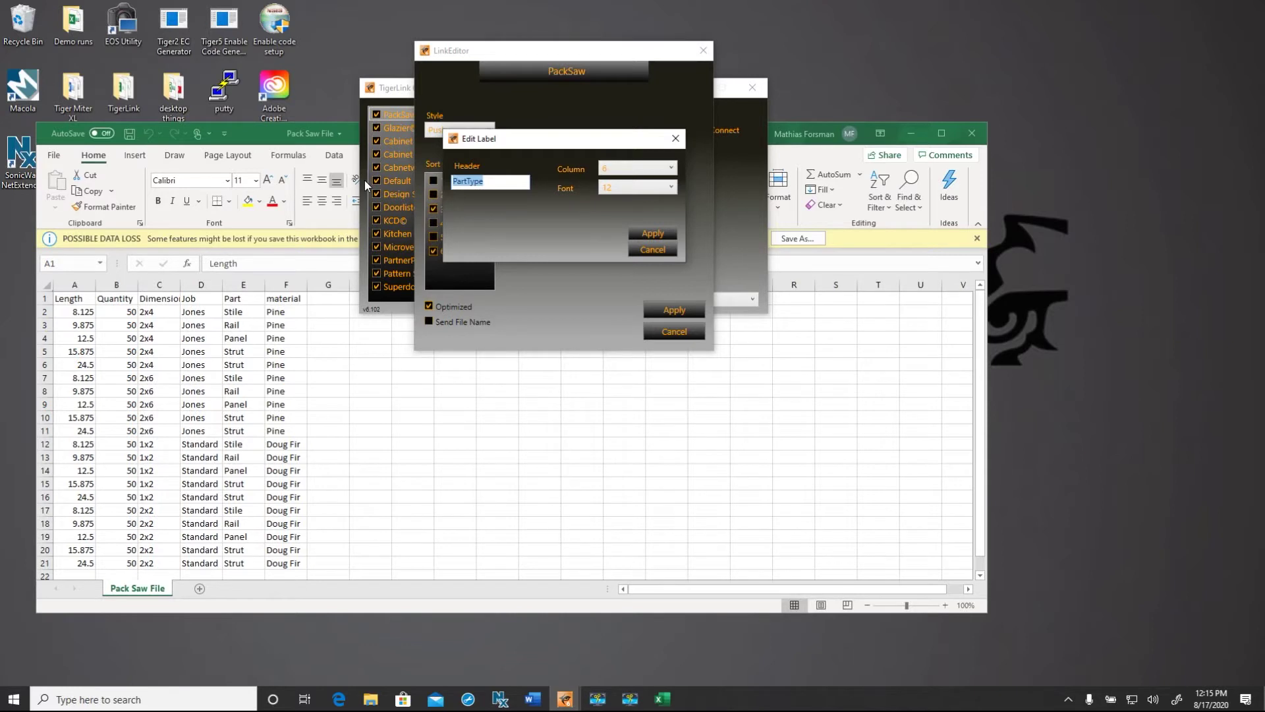
pyautogui.write('Job')
pyautogui.click(659, 169)
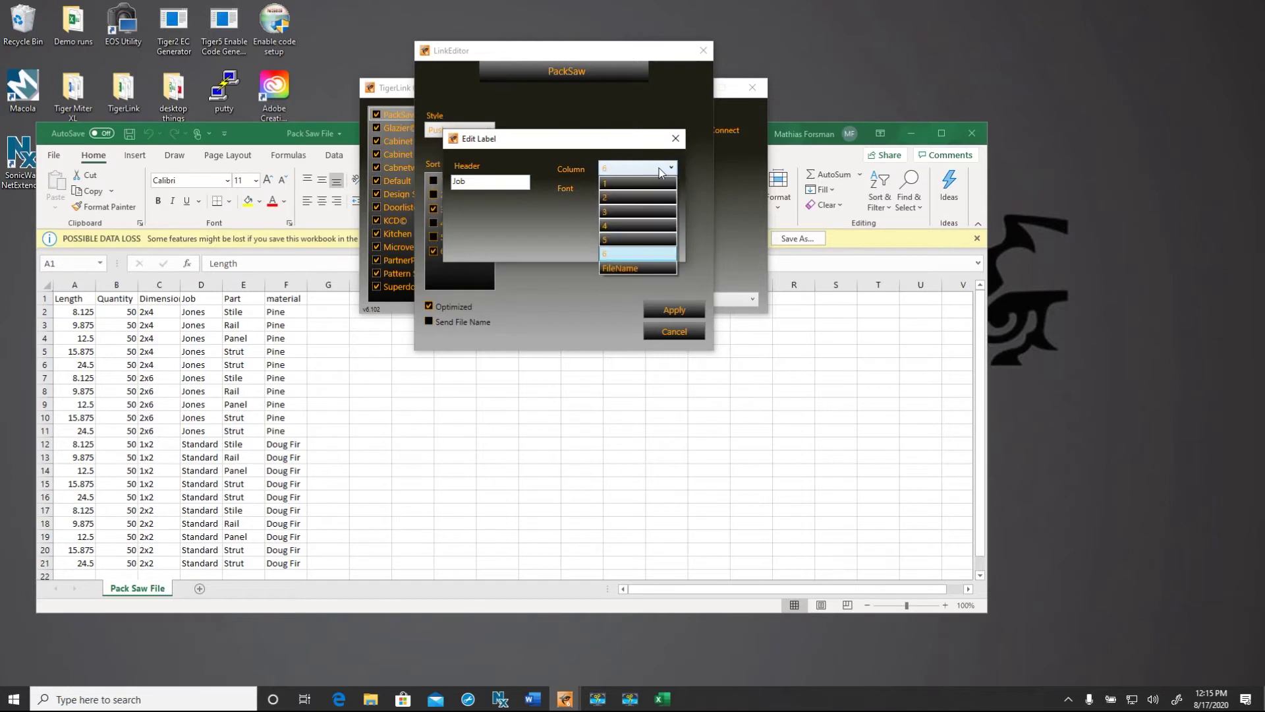
pyautogui.click(650, 225)
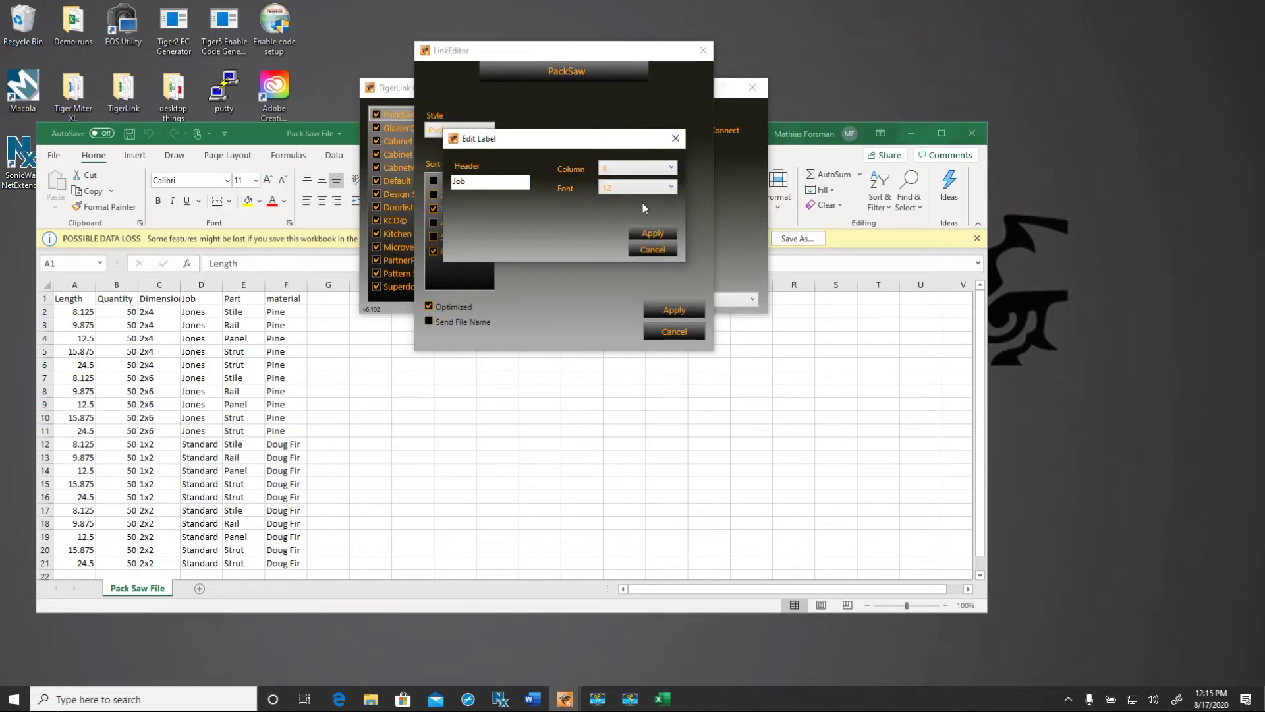
pyautogui.click(633, 188)
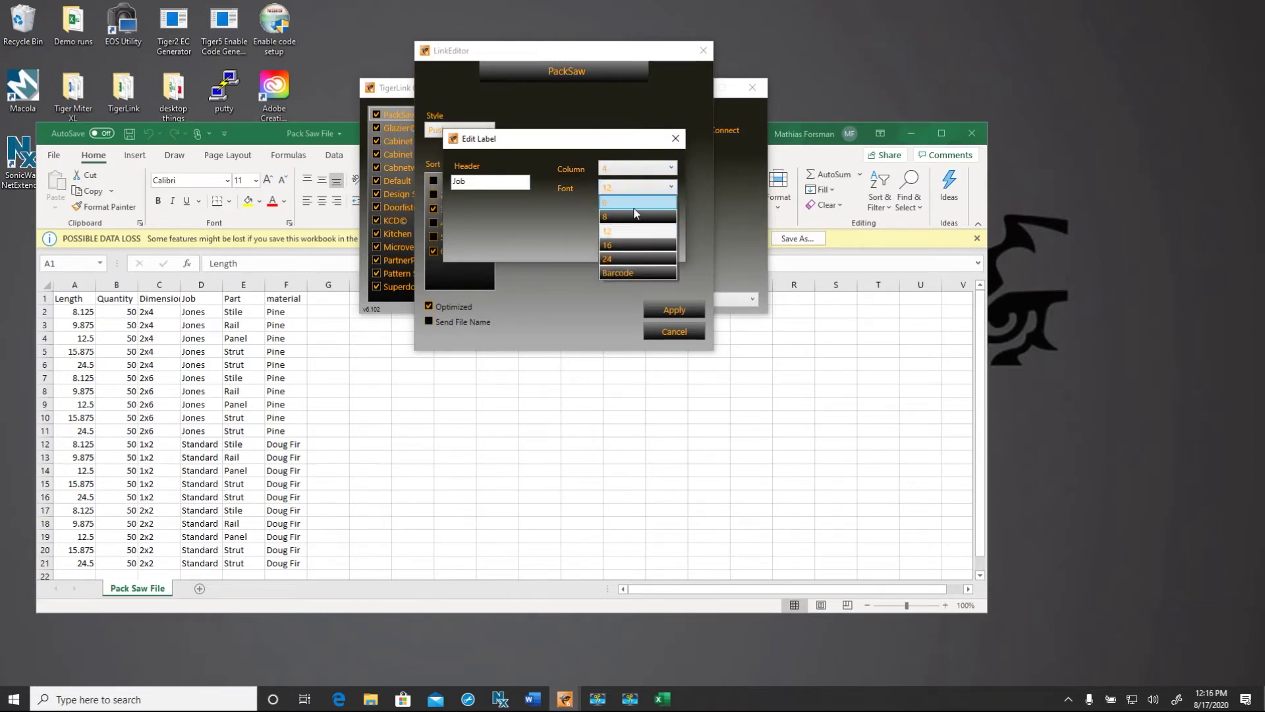
pyautogui.click(636, 245)
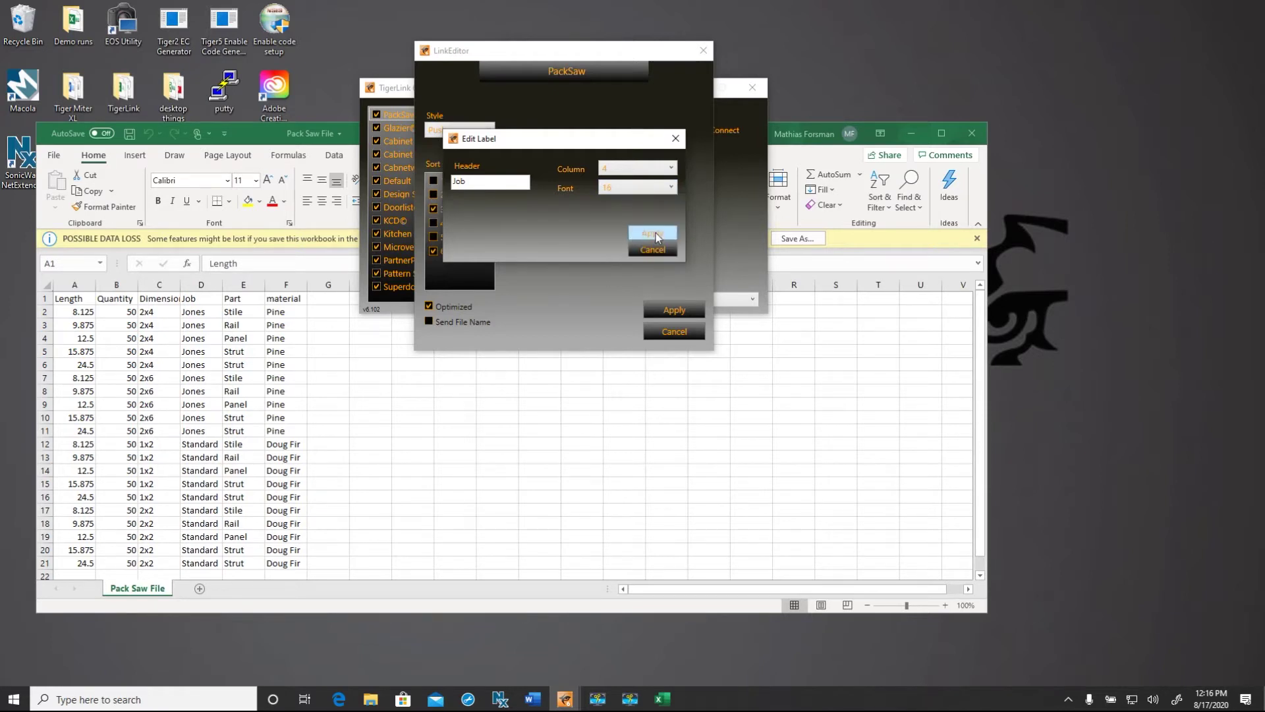
pyautogui.click(653, 234)
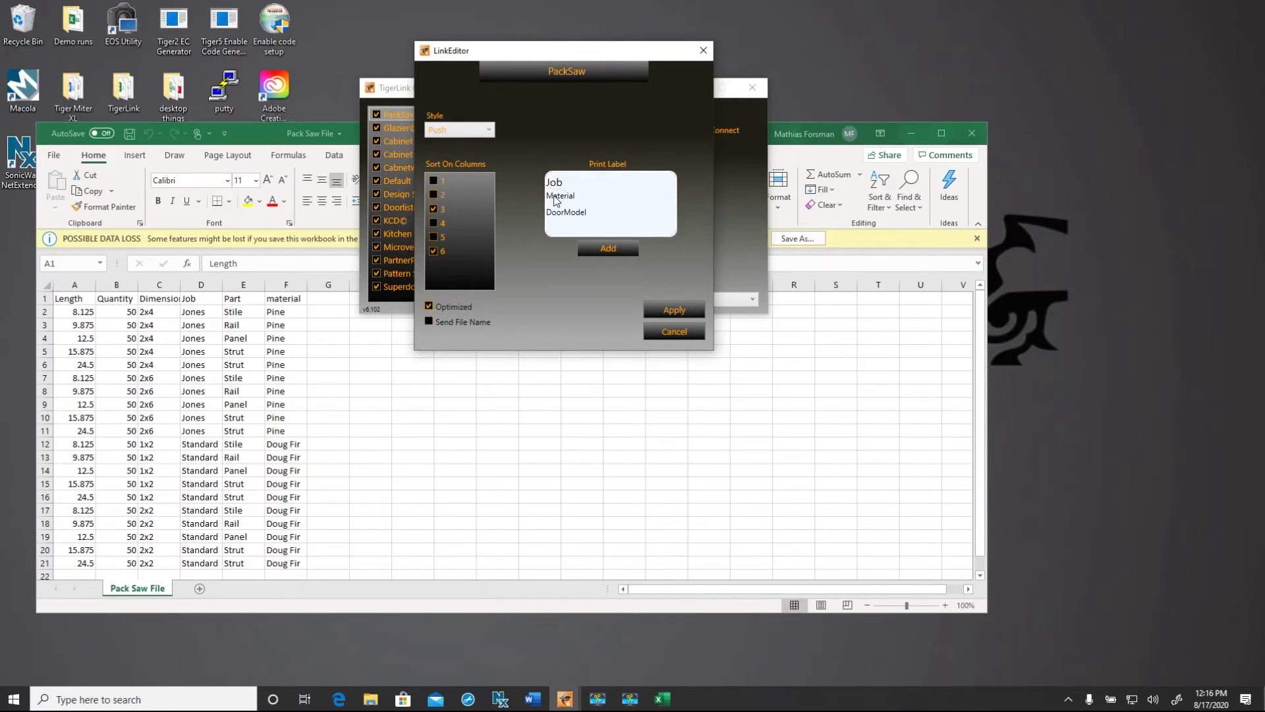
# Assign column 6 to the Material print label of the PackSaw link
pyautogui.click(556, 201)
pyautogui.rightClick(558, 202)
pyautogui.click(533, 207)
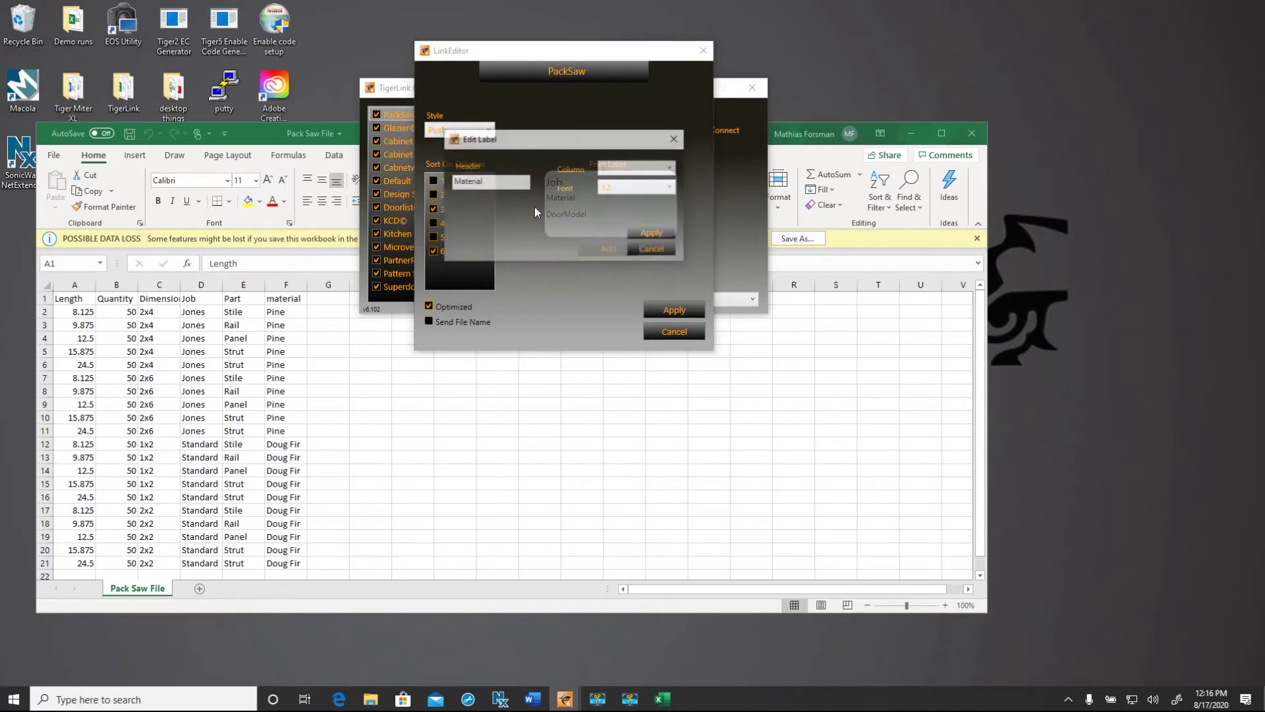
pyautogui.click(632, 171)
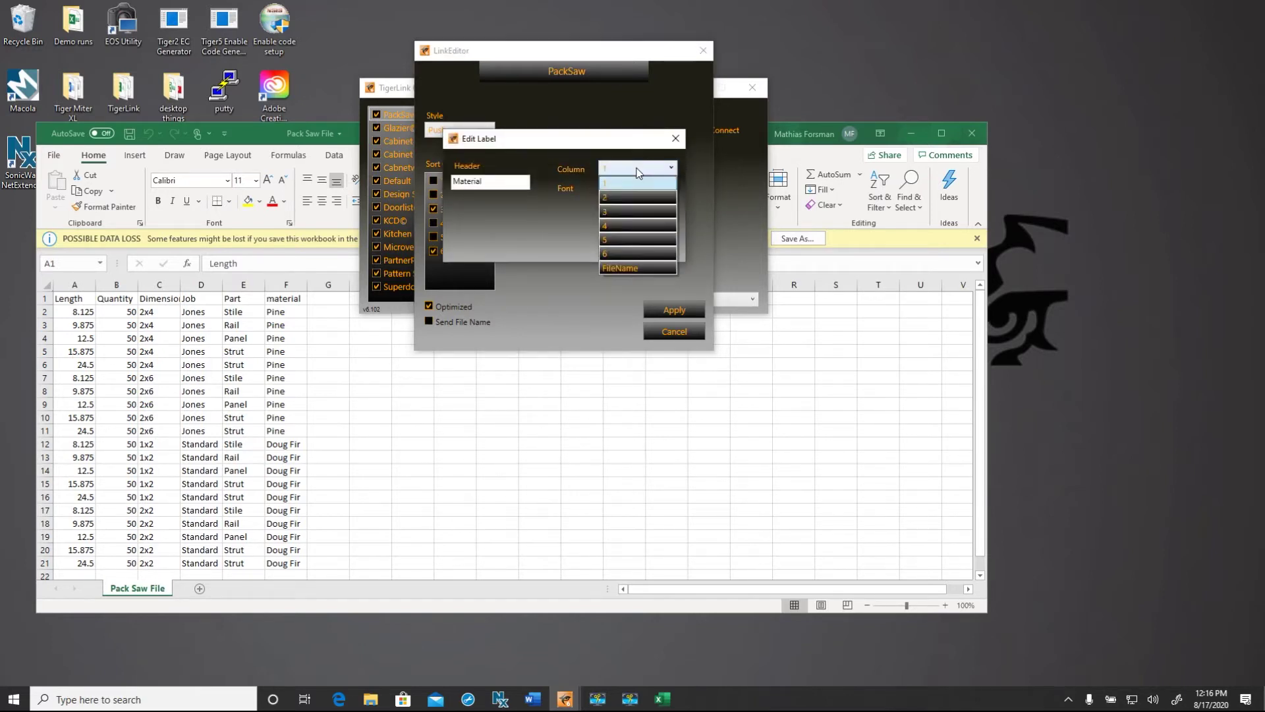
pyautogui.click(635, 255)
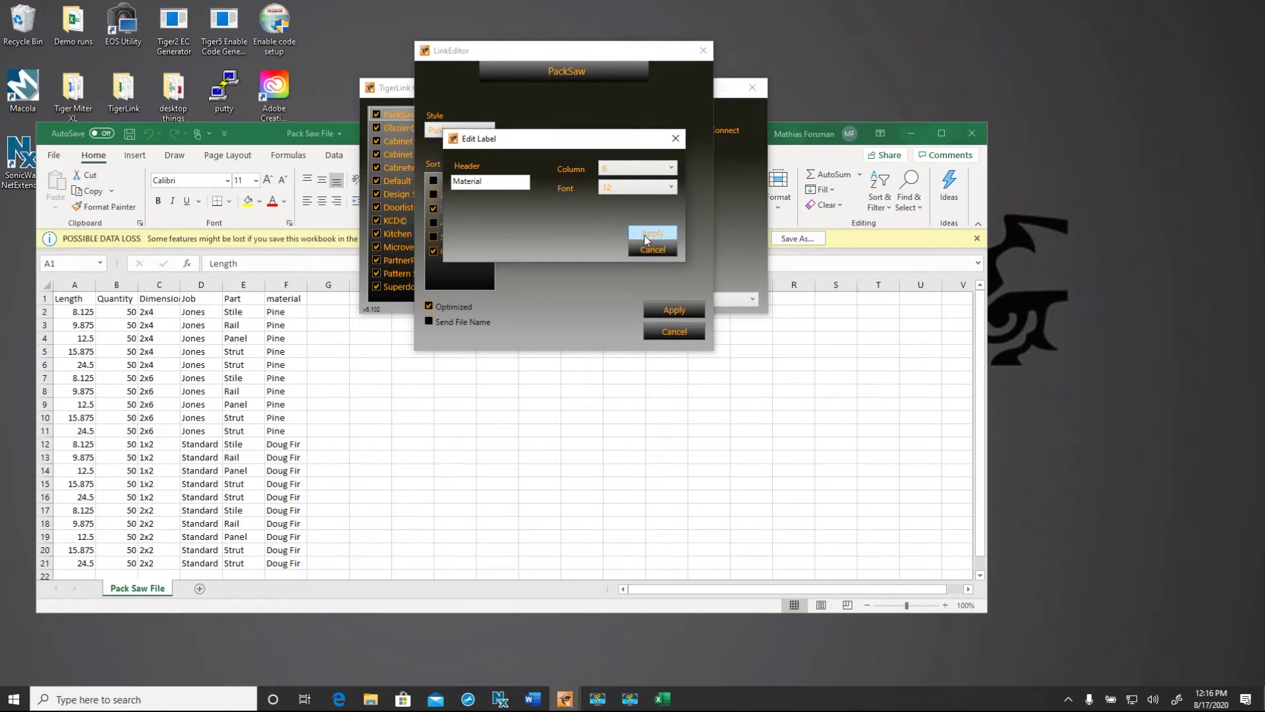
pyautogui.click(651, 233)
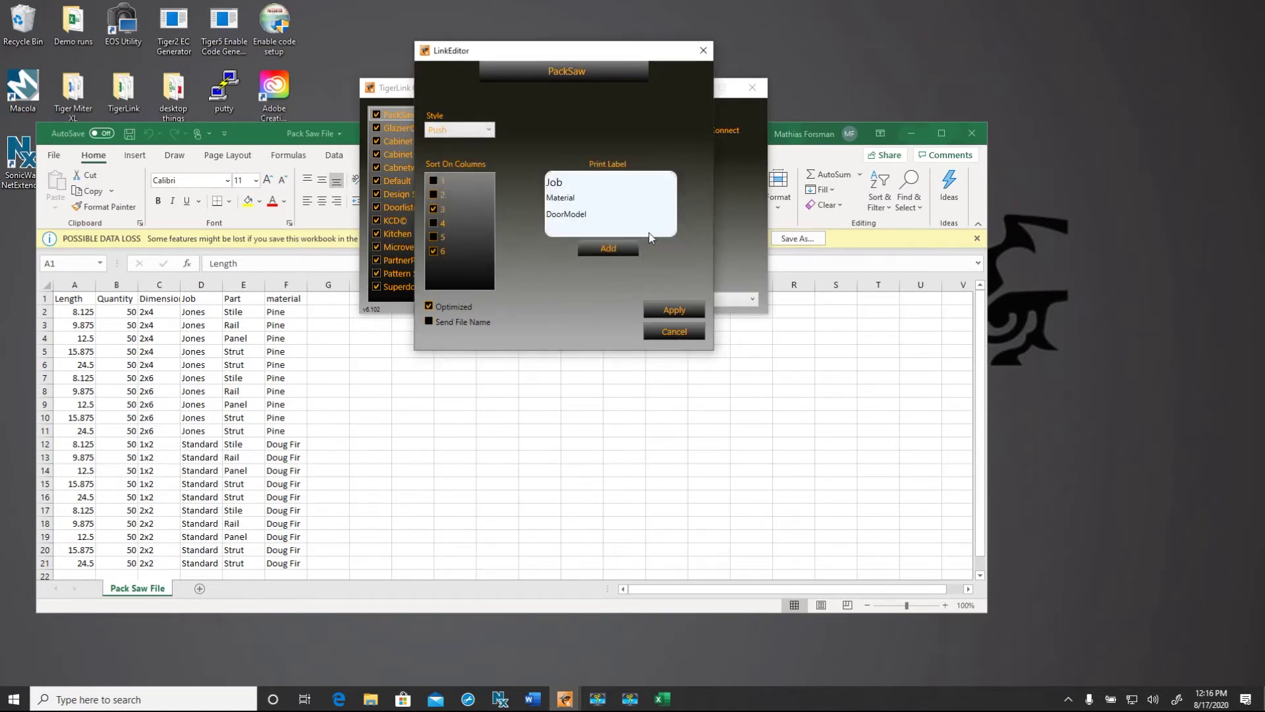
# Rename the DoorModel print label's header to Part and assign it column 5
pyautogui.rightClick(566, 215)
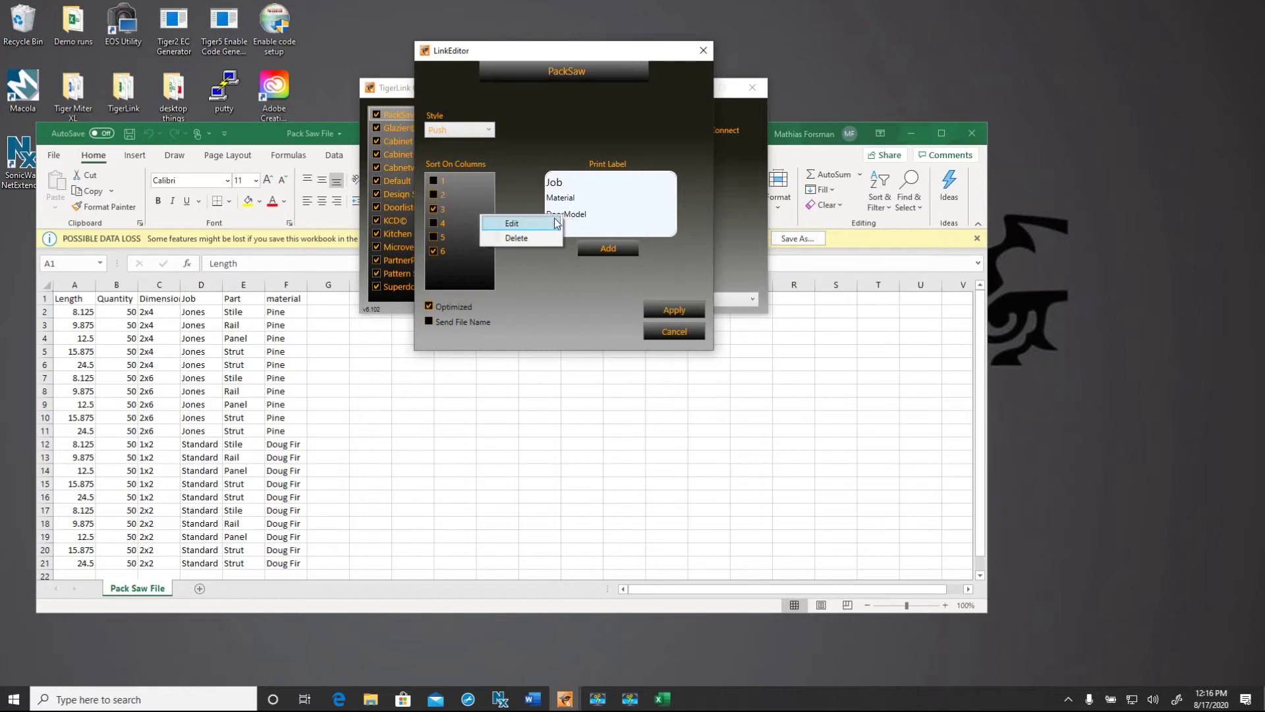
pyautogui.click(552, 222)
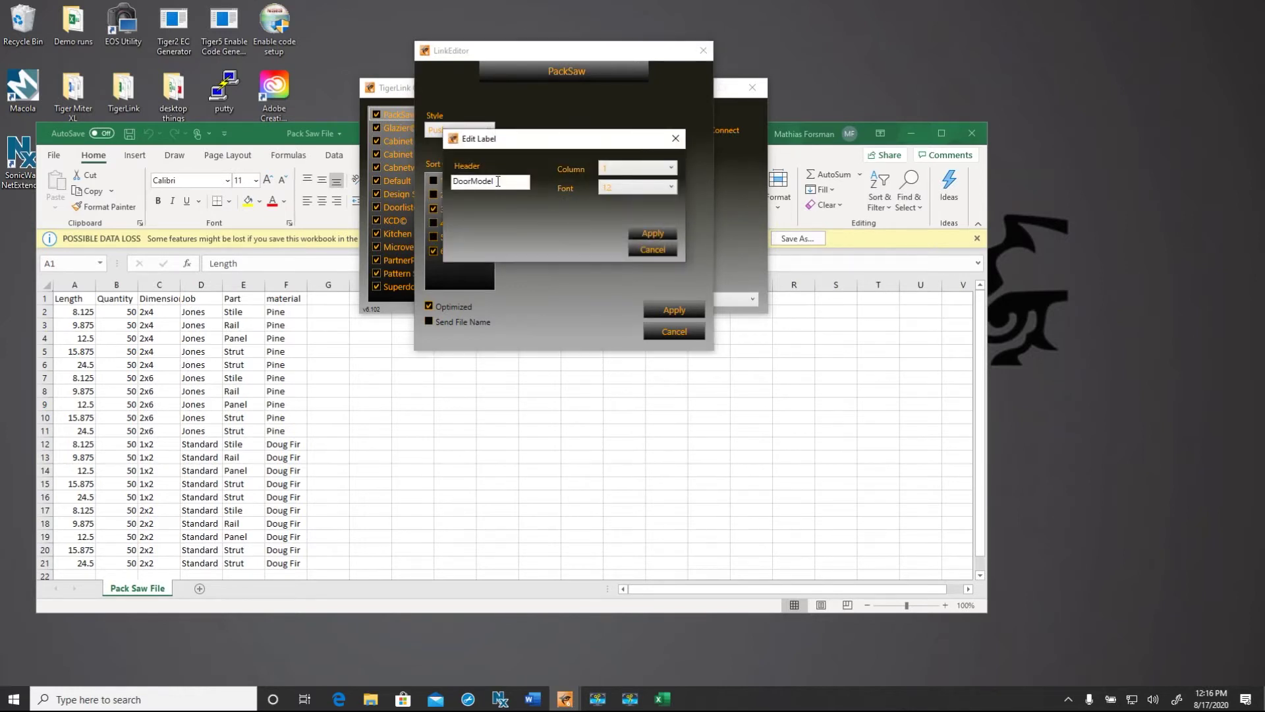
pyautogui.moveTo(495, 181); pyautogui.dragTo(353, 176)
pyautogui.write('Part')
pyautogui.click(663, 170)
pyautogui.click(651, 237)
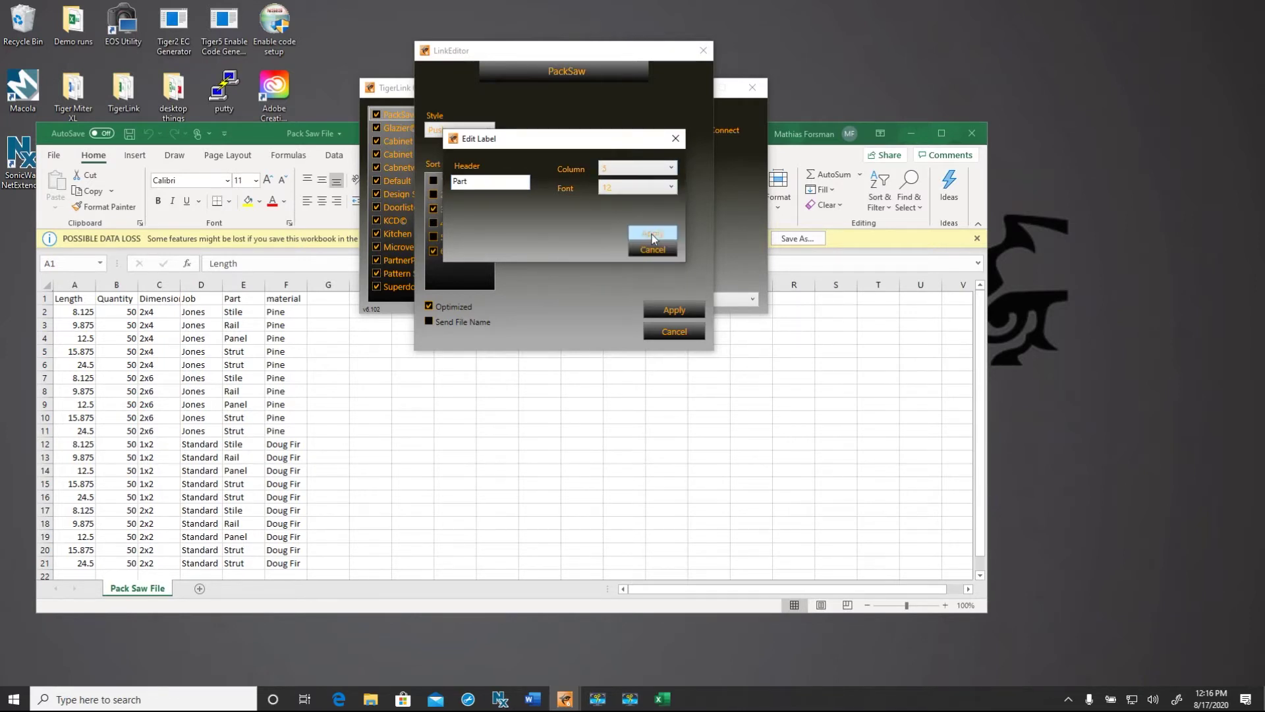
pyautogui.click(652, 235)
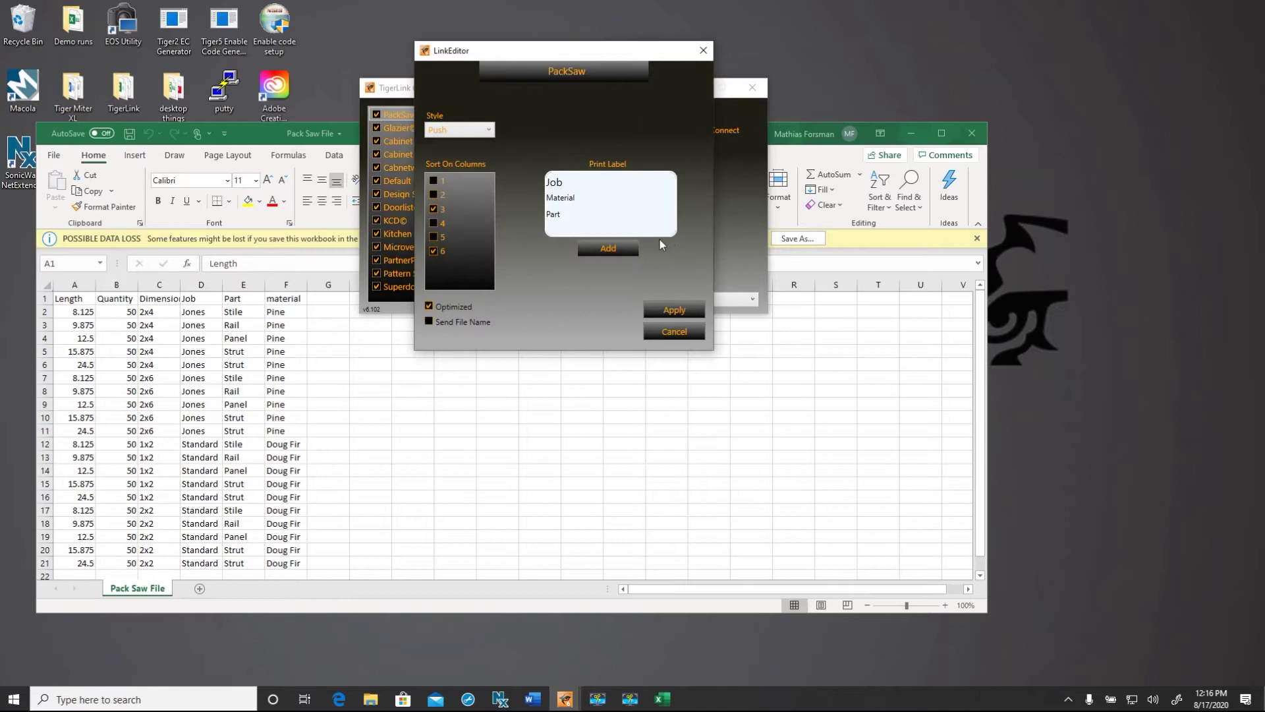
# Review the font options of the Part print label, including Barcode, and apply the PackSaw link changes
pyautogui.rightClick(547, 215)
pyautogui.click(493, 224)
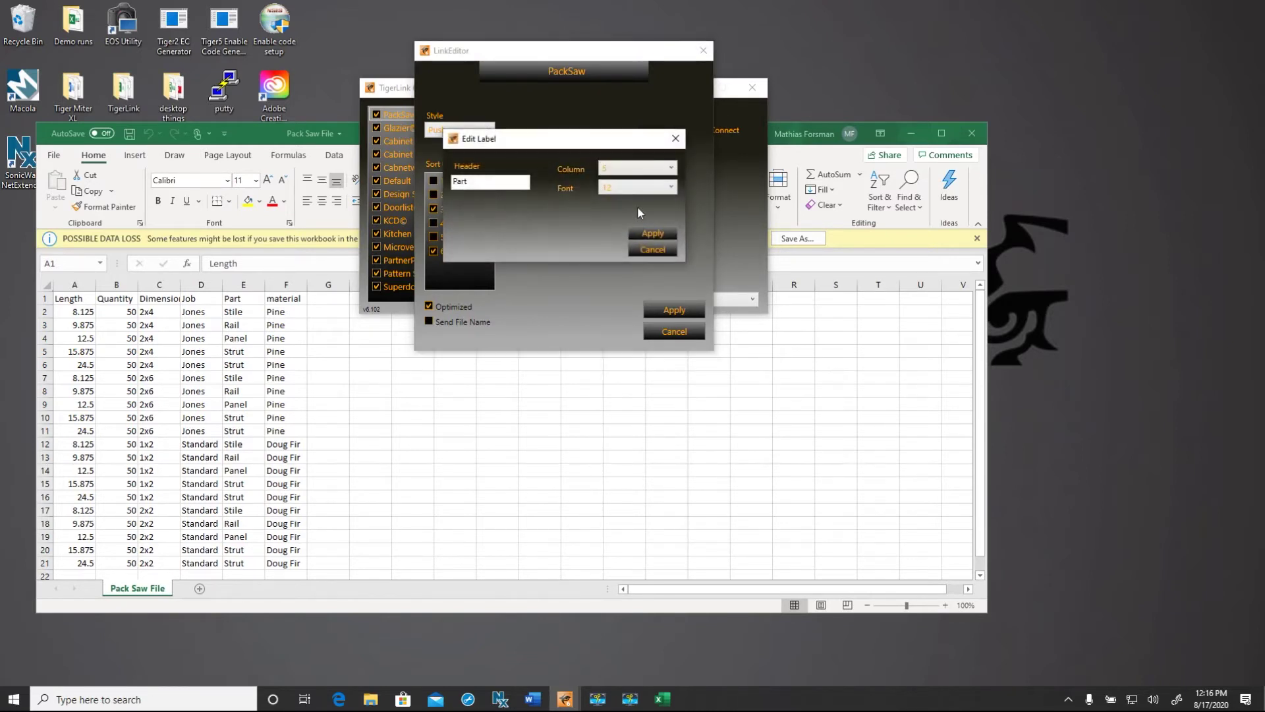
pyautogui.click(637, 187)
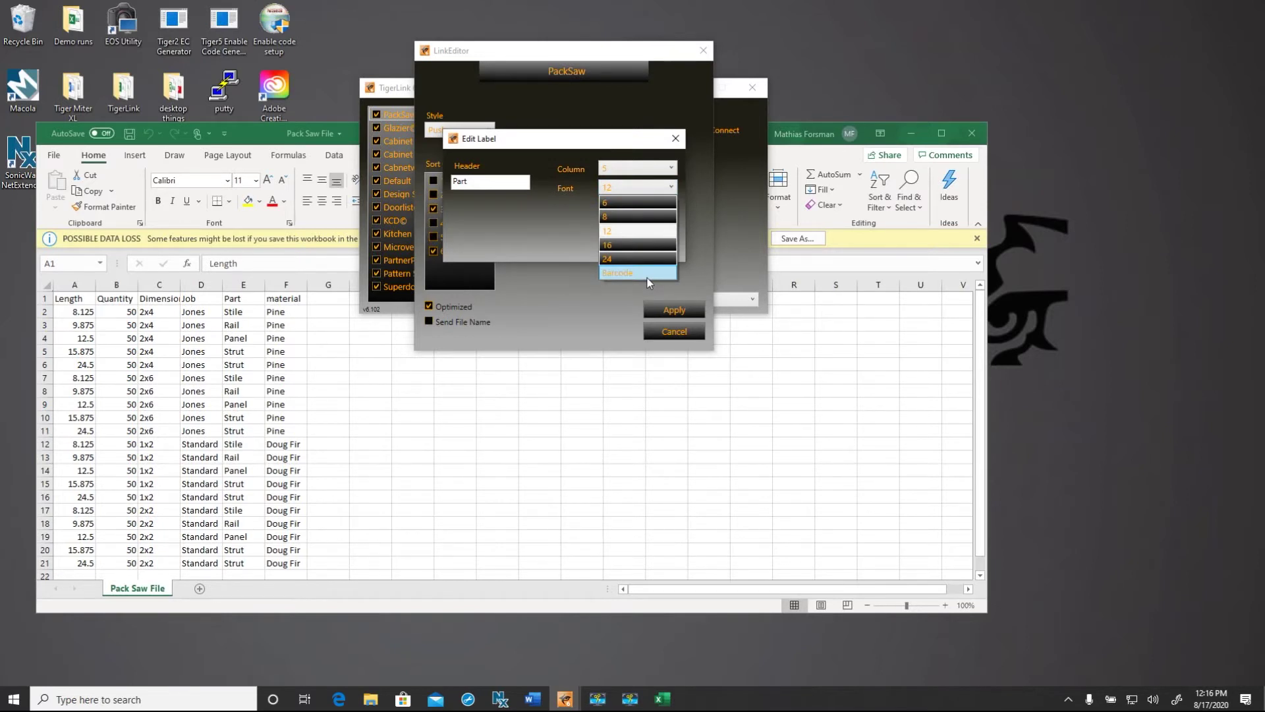
pyautogui.click(569, 227)
pyautogui.click(651, 232)
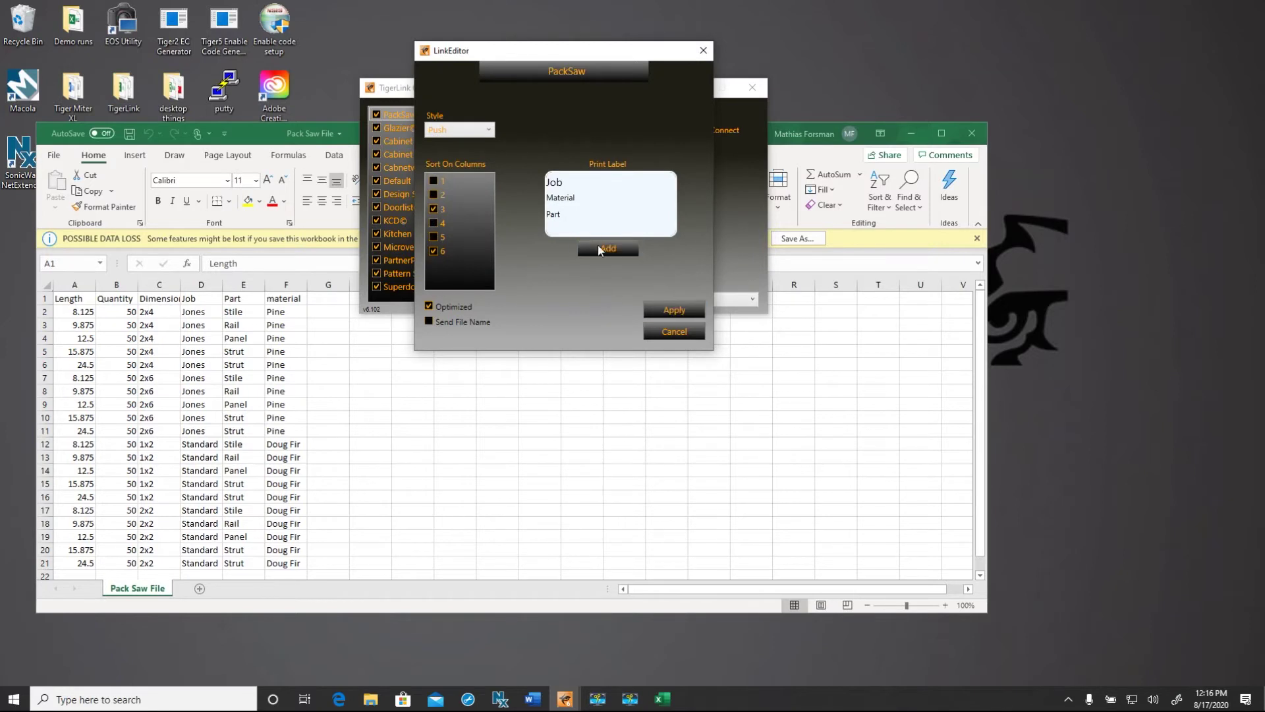
pyautogui.click(673, 311)
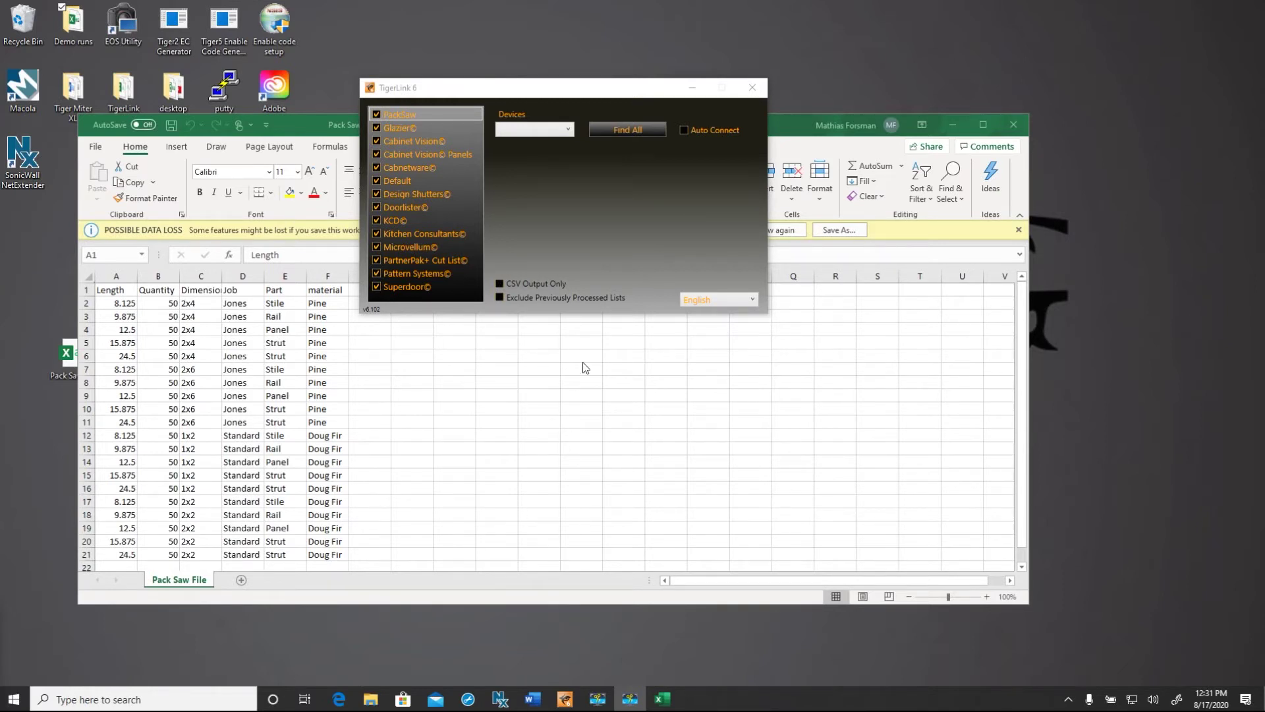
# Minimize TigerLink 6 and show the hidden notification icons to locate it running in the background
pyautogui.click(684, 93)
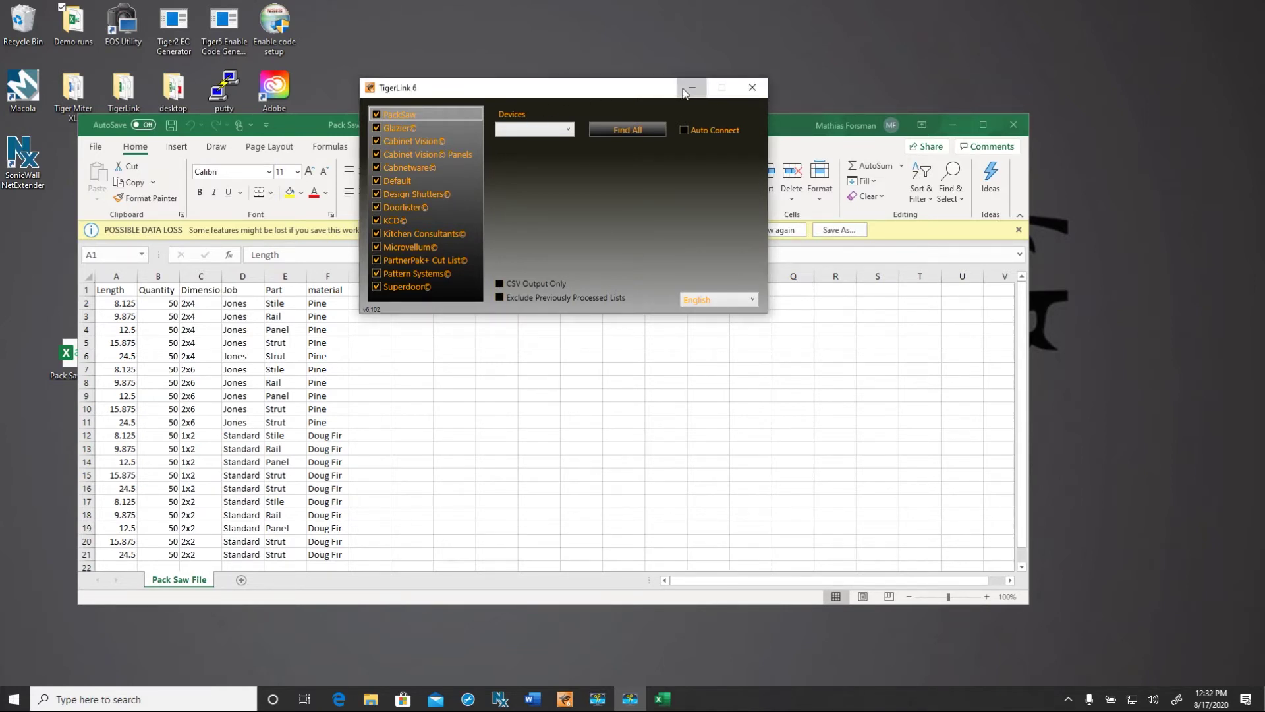
pyautogui.click(684, 93)
pyautogui.click(1068, 698)
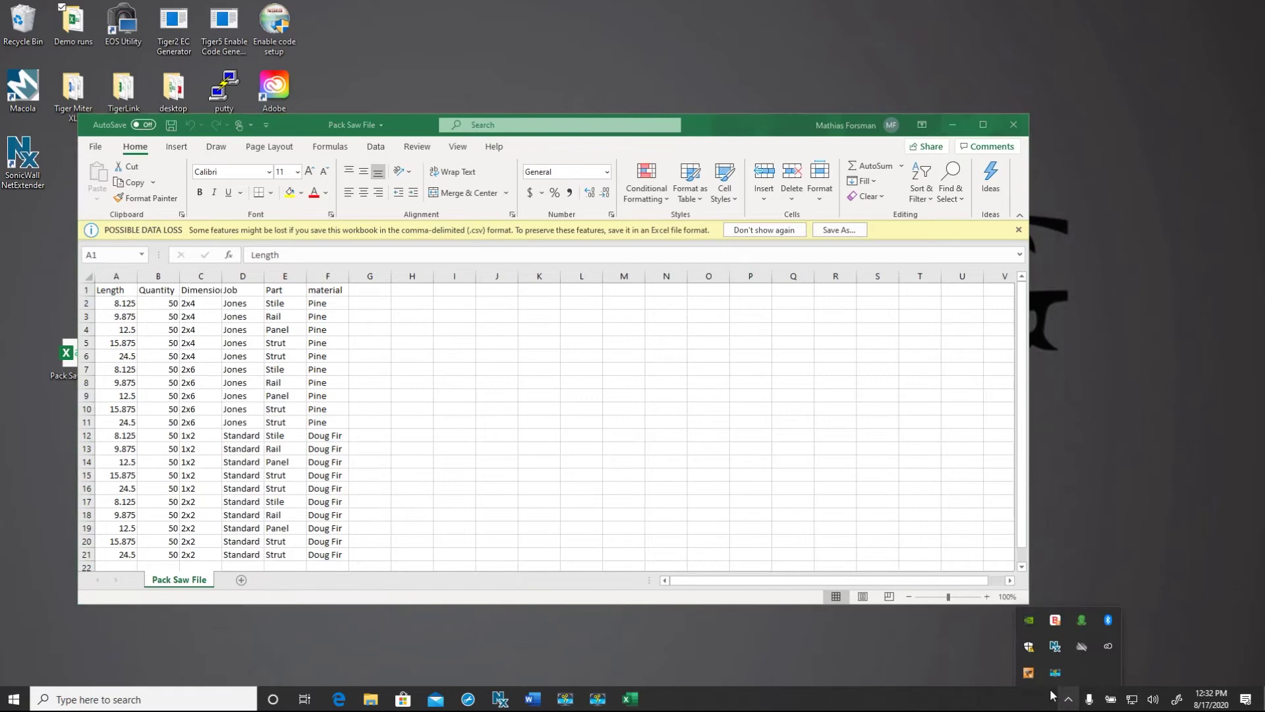
# Close Pack Saw File and move it from the desktop into the Global folder inside the TigerLink folder
pyautogui.click(1021, 126)
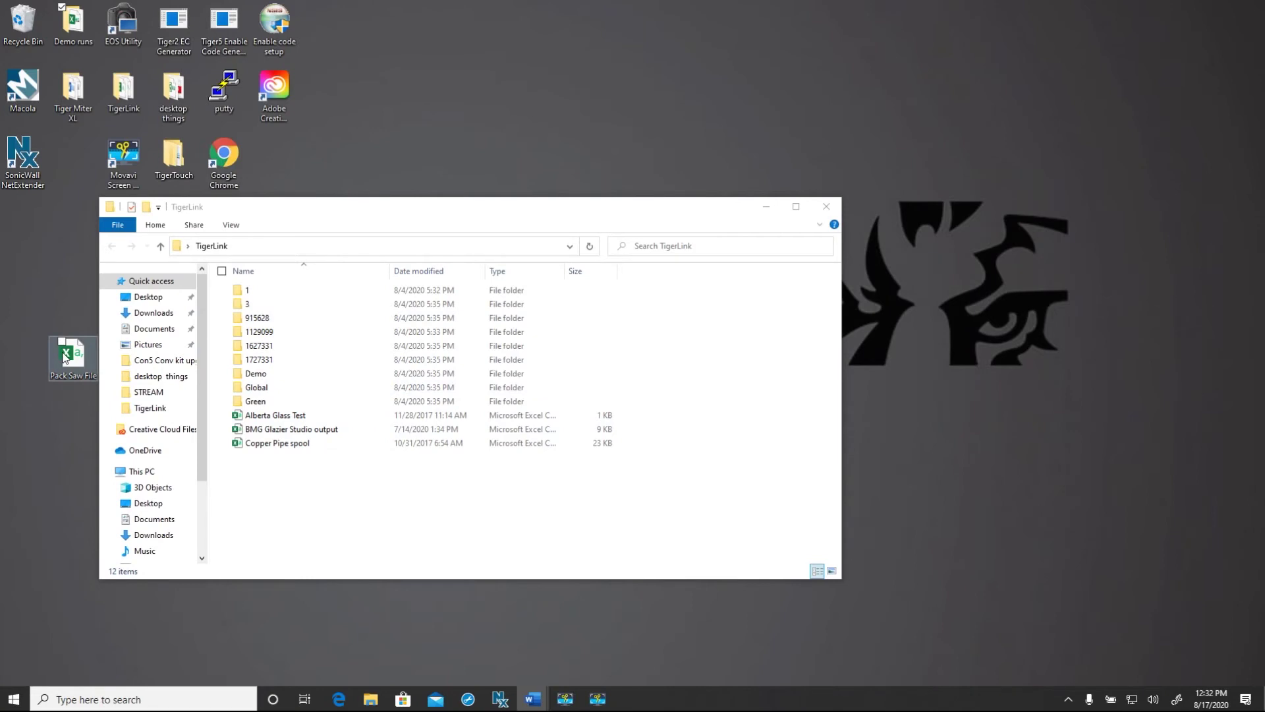
pyautogui.moveTo(64, 358); pyautogui.dragTo(268, 392)
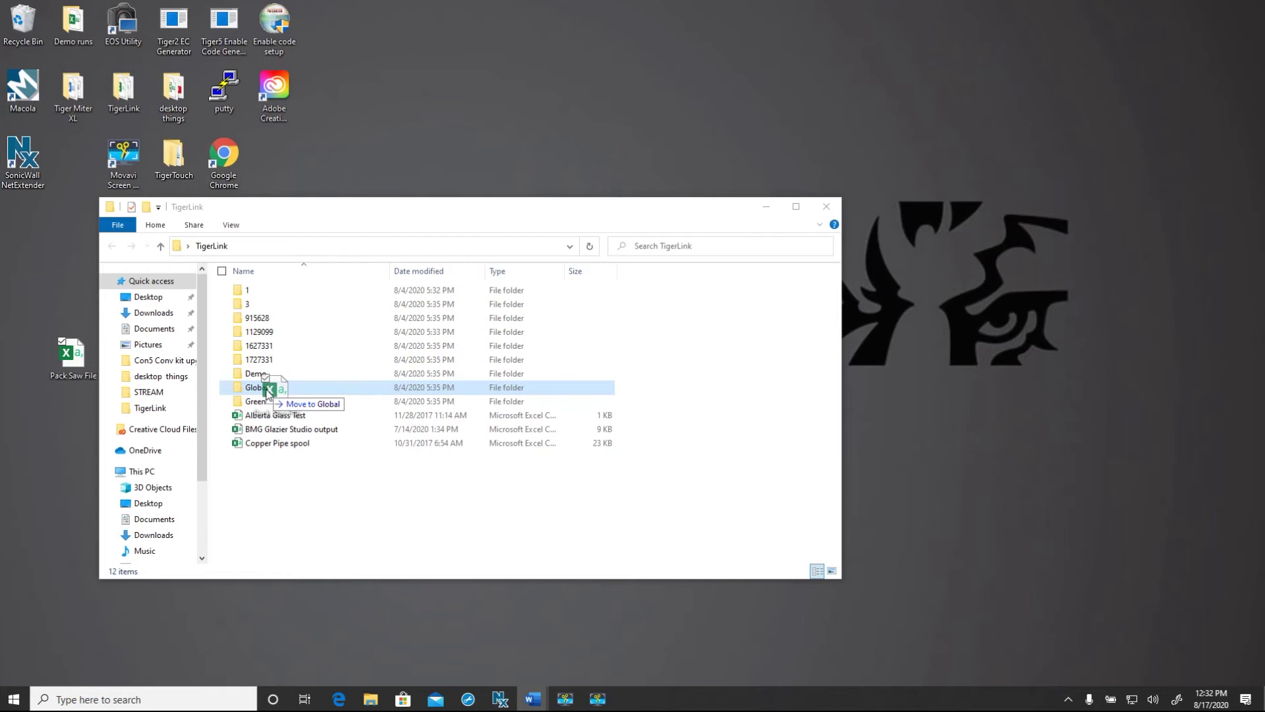
# Place Pack Saw File in the TigerLink folder, process it with the PackSaw link type, and close the folder
pyautogui.moveTo(268, 393); pyautogui.dragTo(270, 476)
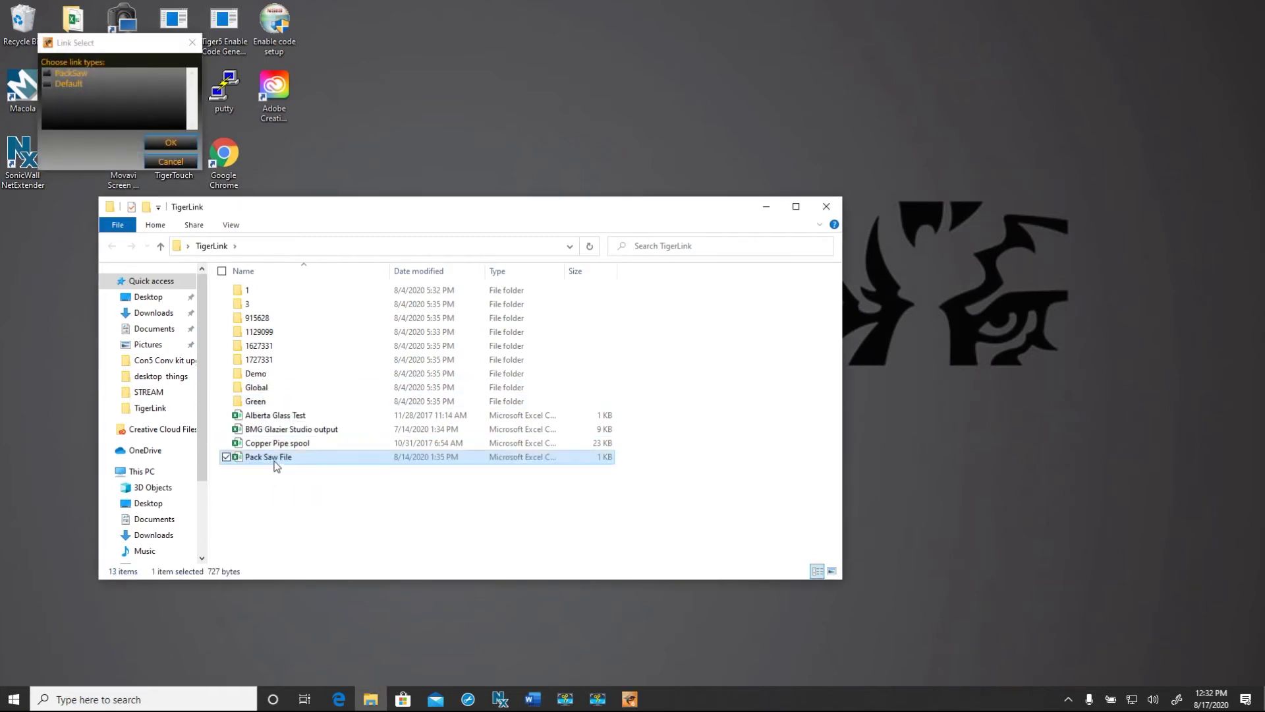
pyautogui.click(67, 80)
pyautogui.click(187, 147)
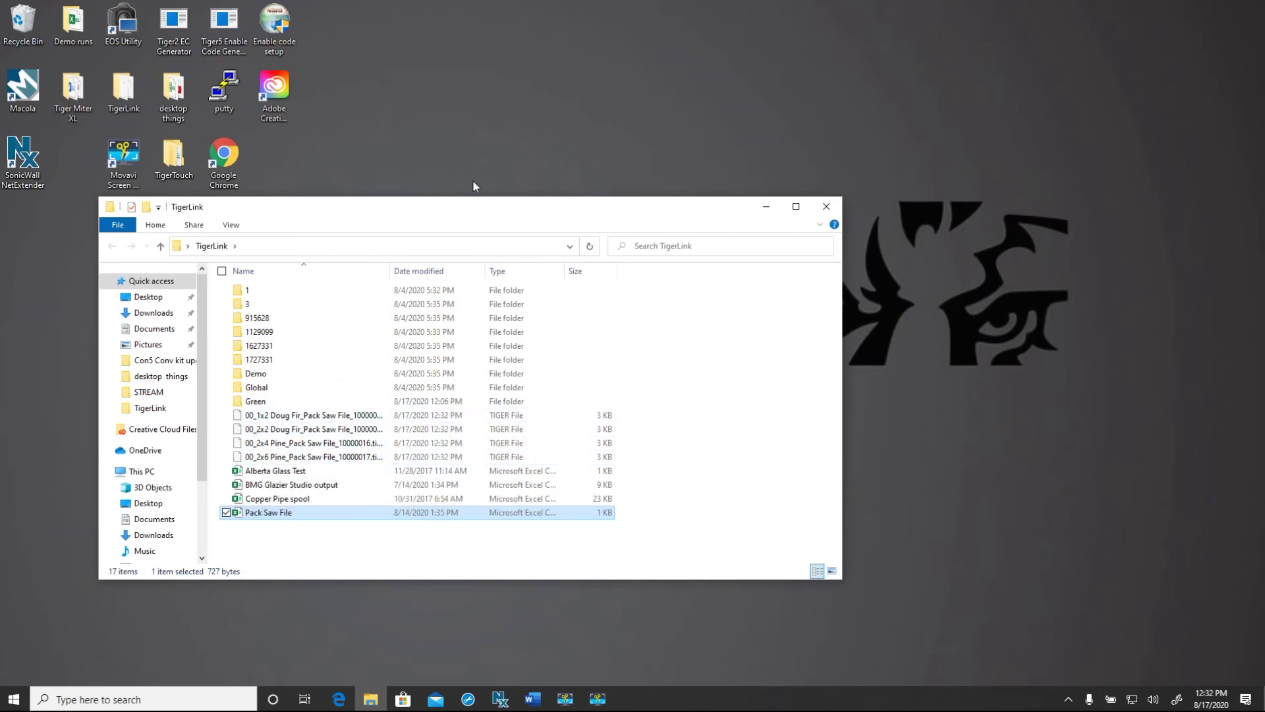
pyautogui.moveTo(489, 209); pyautogui.dragTo(485, 144)
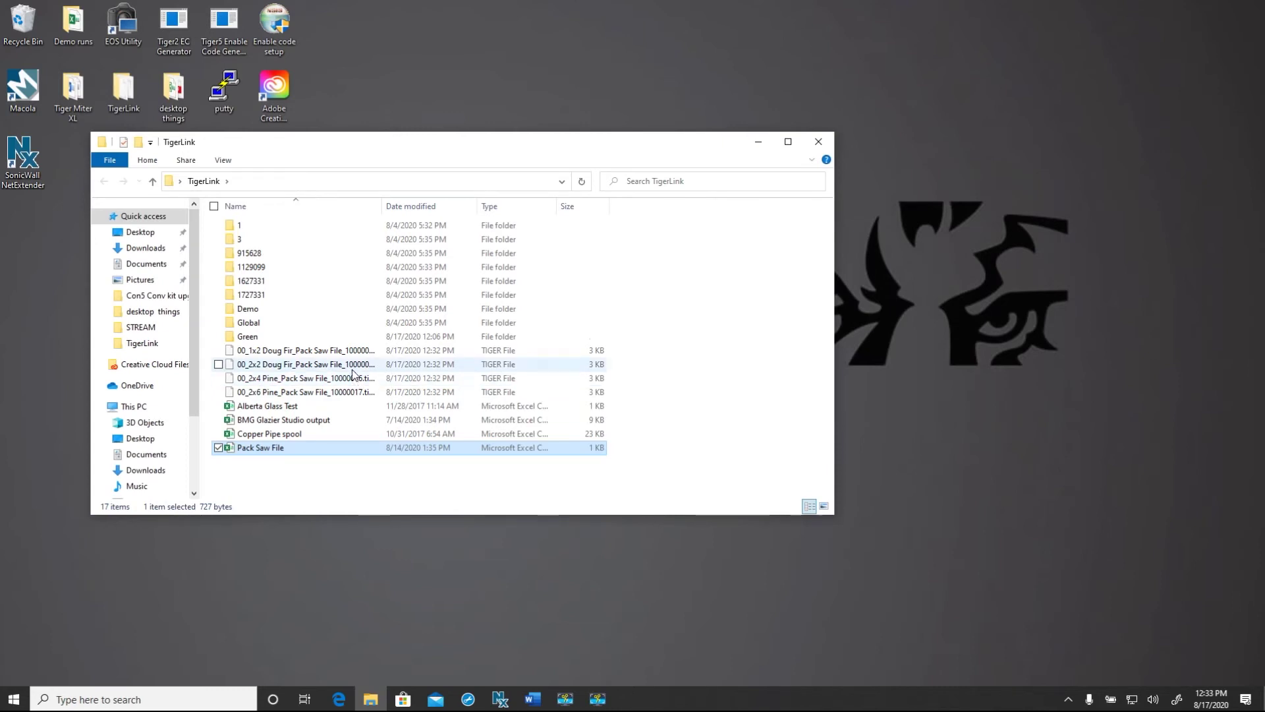
pyautogui.click(820, 145)
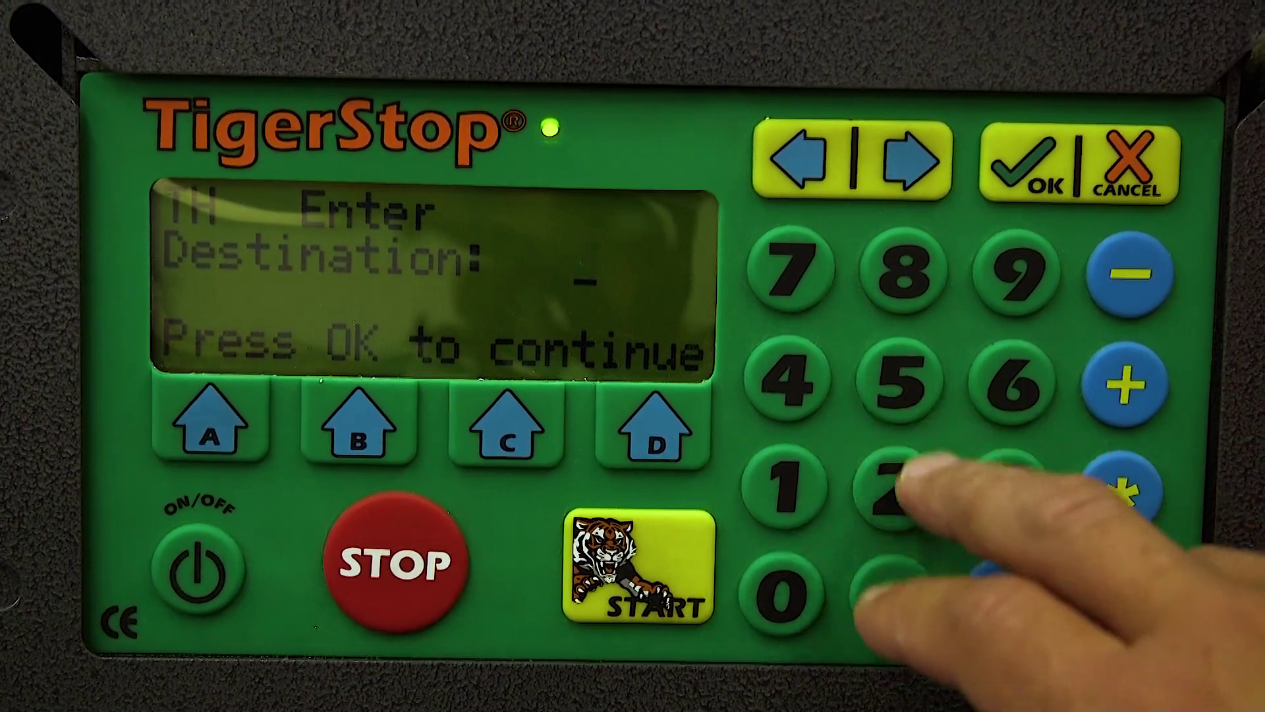
pyautogui.write('5')
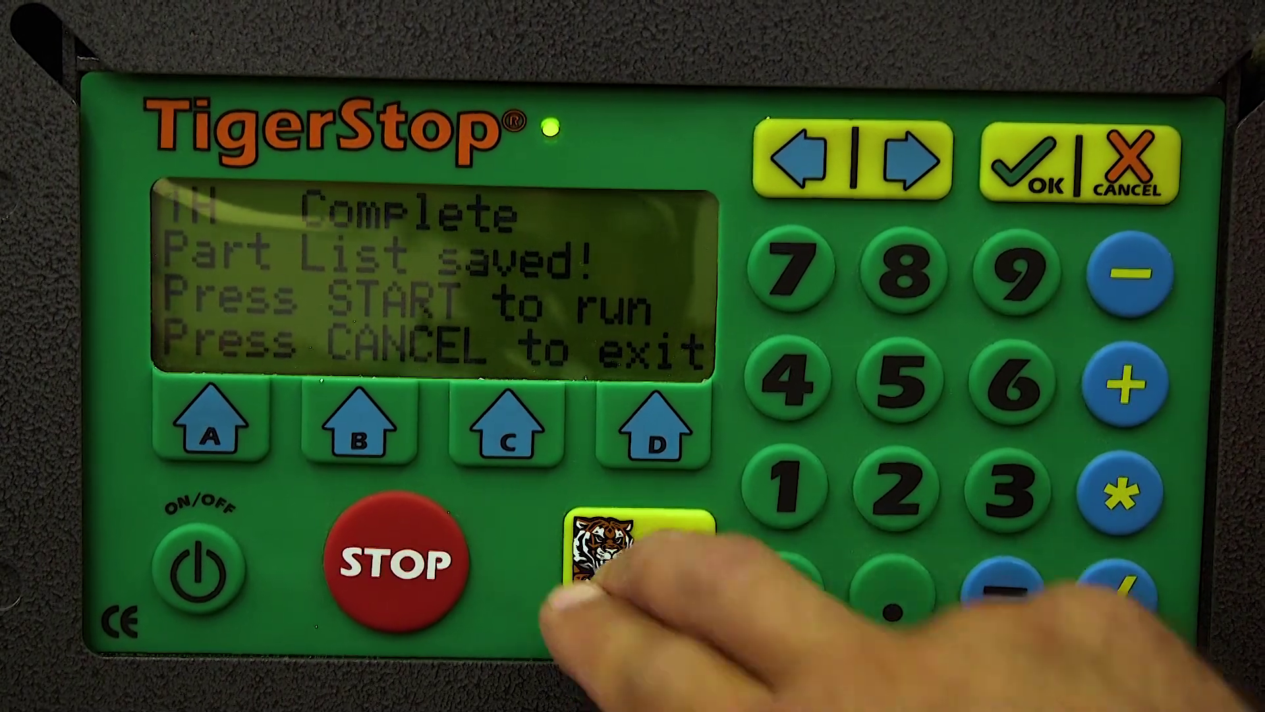
pyautogui.click(641, 566)
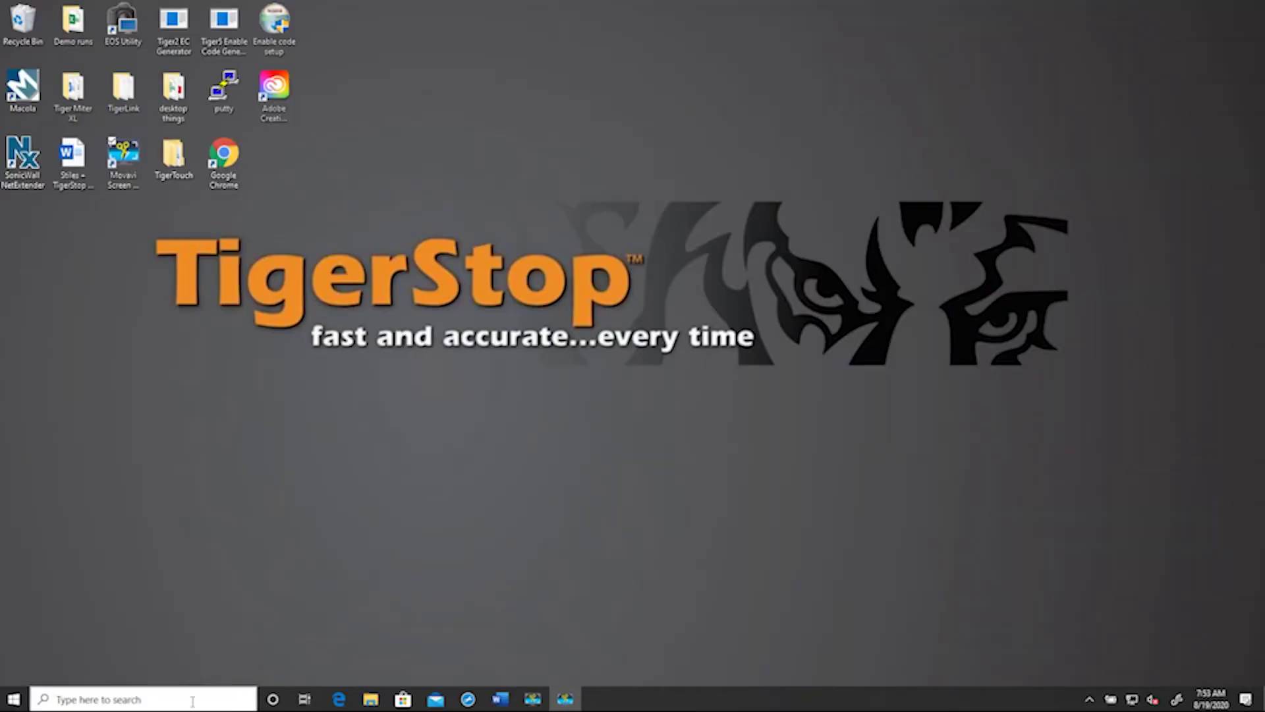
# Launch TigerTouch and preview its three-list layout before returning to the single list
pyautogui.click(193, 699)
pyautogui.write('ti')
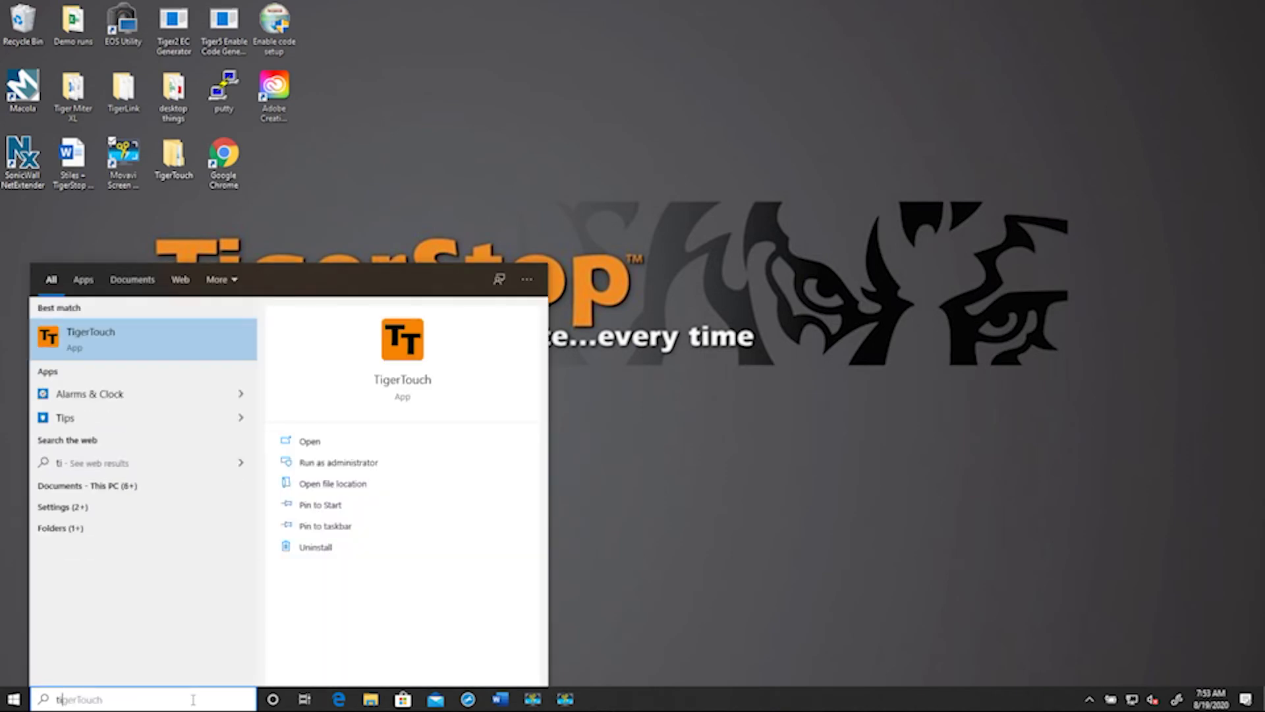
pyautogui.click(216, 336)
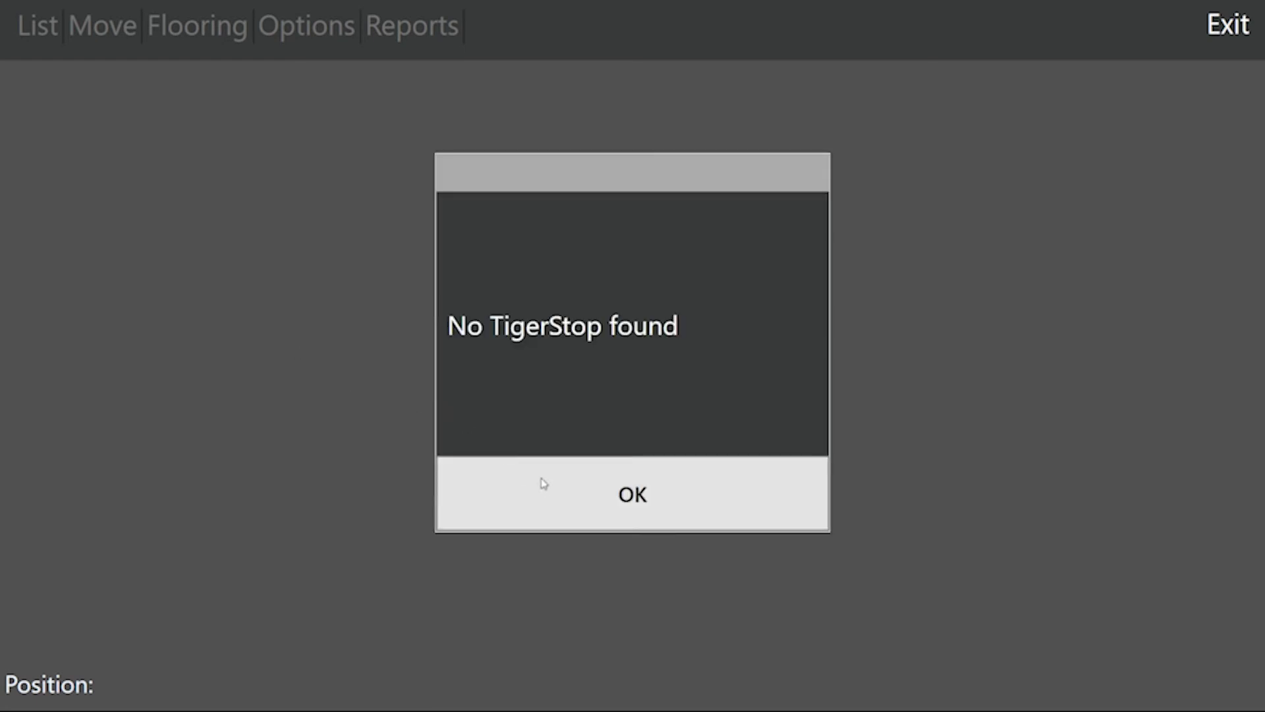
pyautogui.click(543, 484)
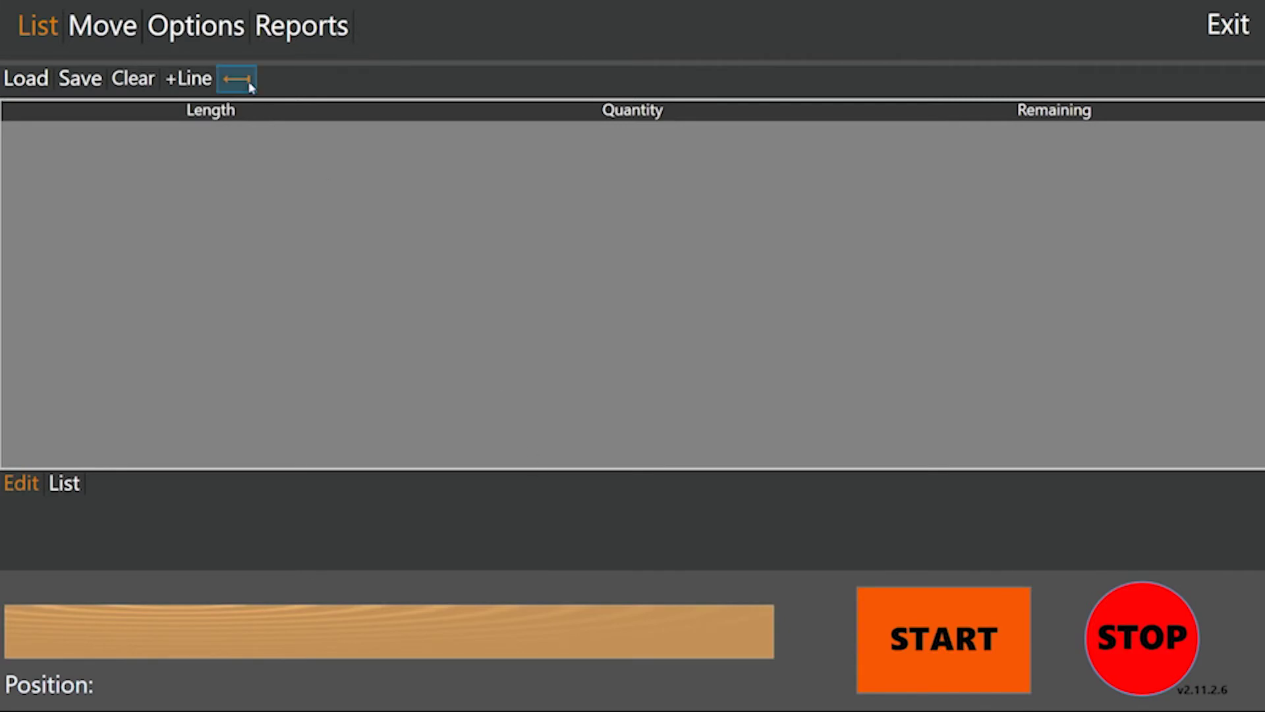
pyautogui.click(237, 79)
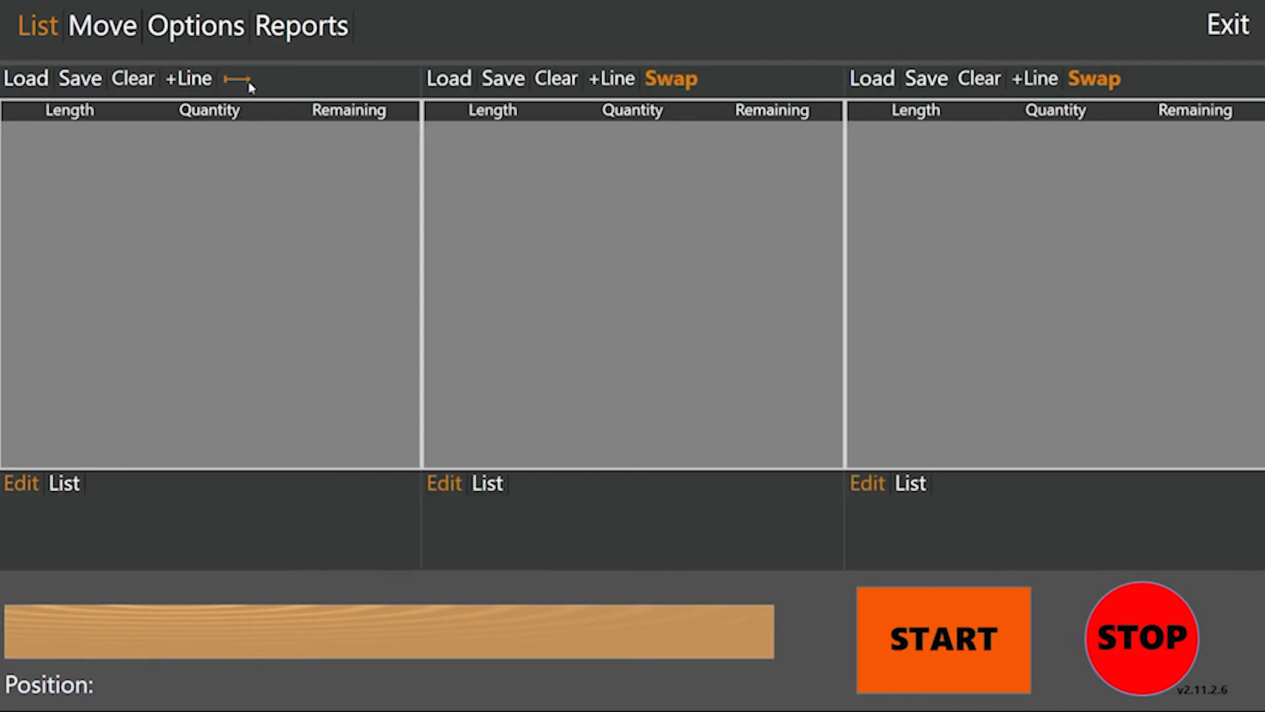
pyautogui.click(240, 82)
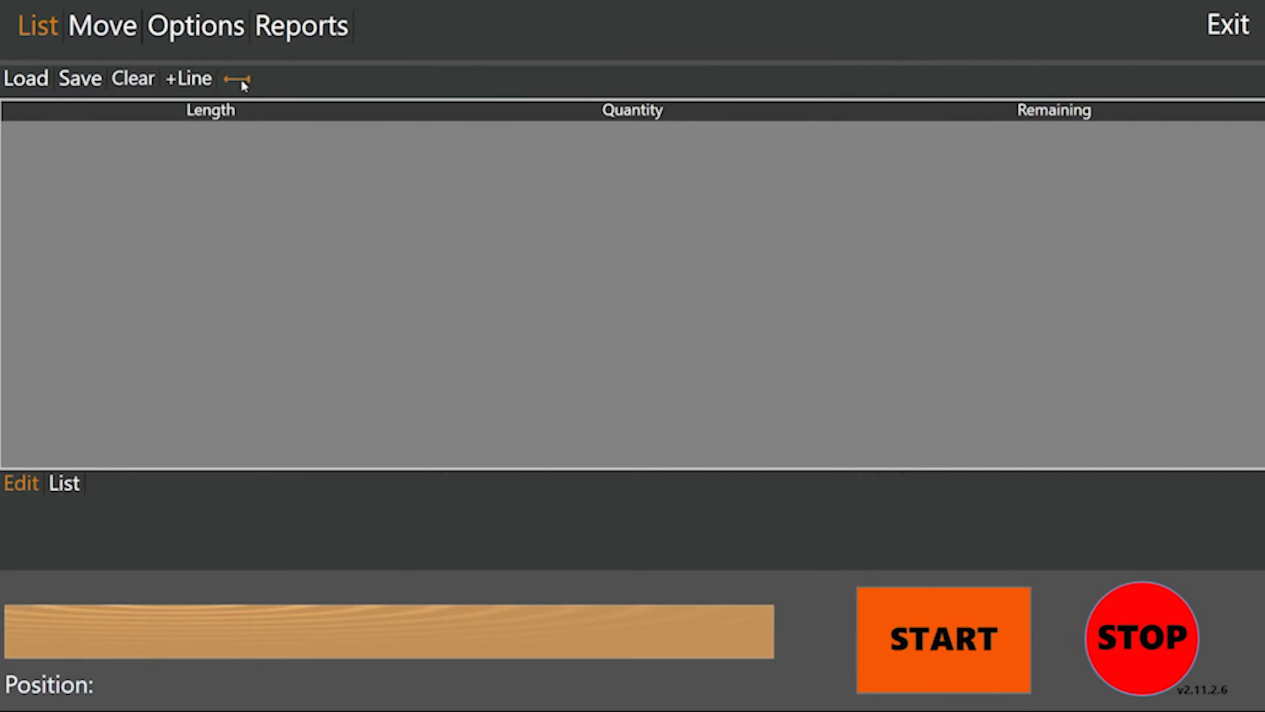
# Load 00_2x4 Pine_Pack Saw File_10000016.tiger from the desktop's TigerLink folder and review the list's statistics
pyautogui.click(30, 80)
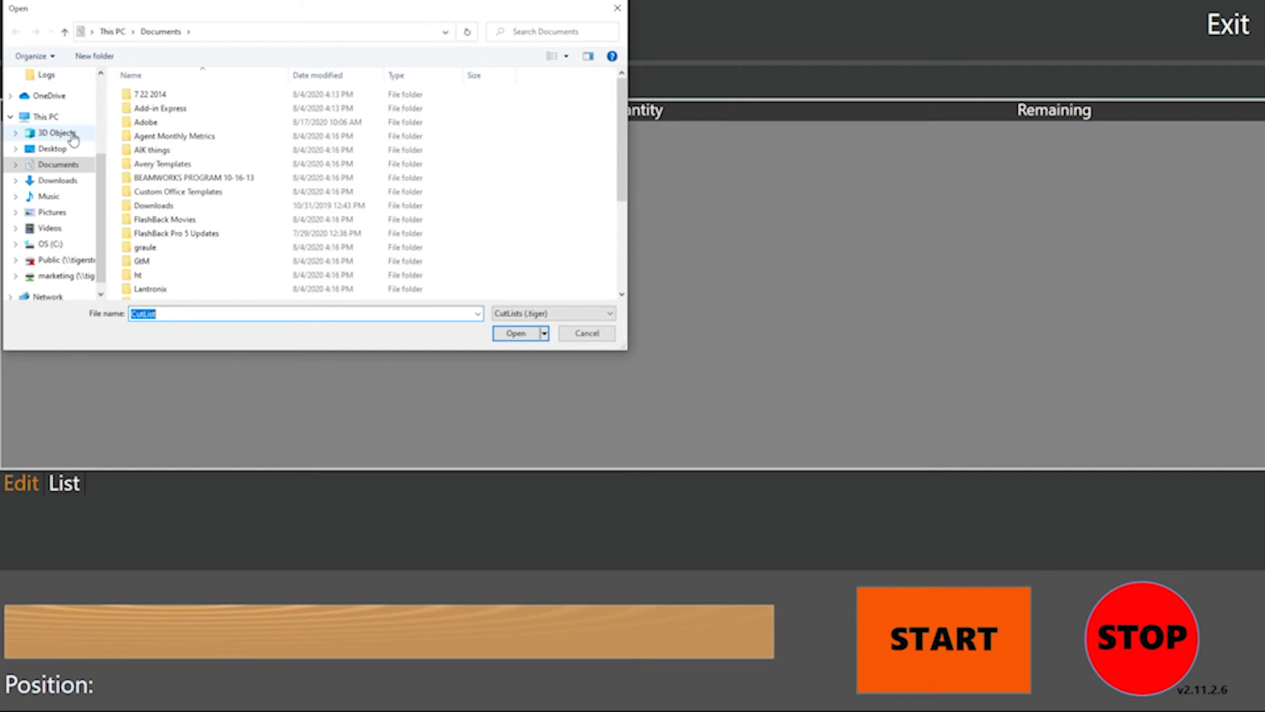
pyautogui.click(65, 148)
pyautogui.doubleClick(150, 136)
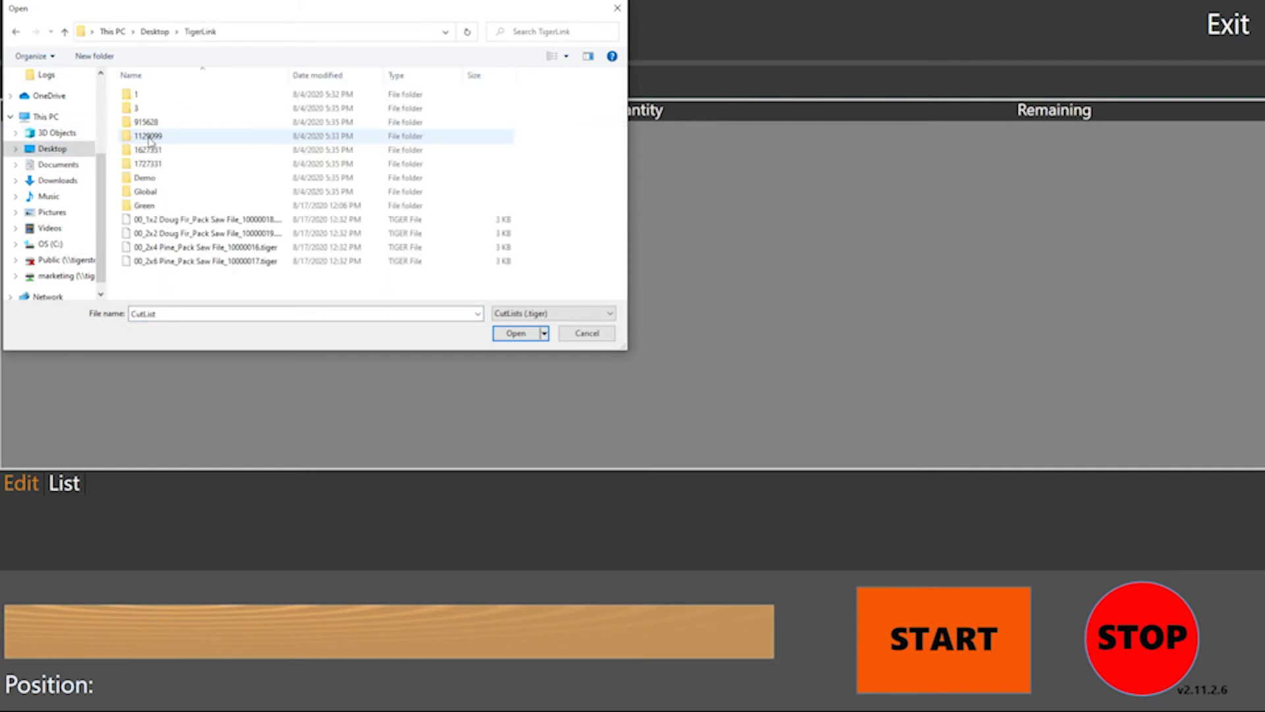
pyautogui.click(191, 248)
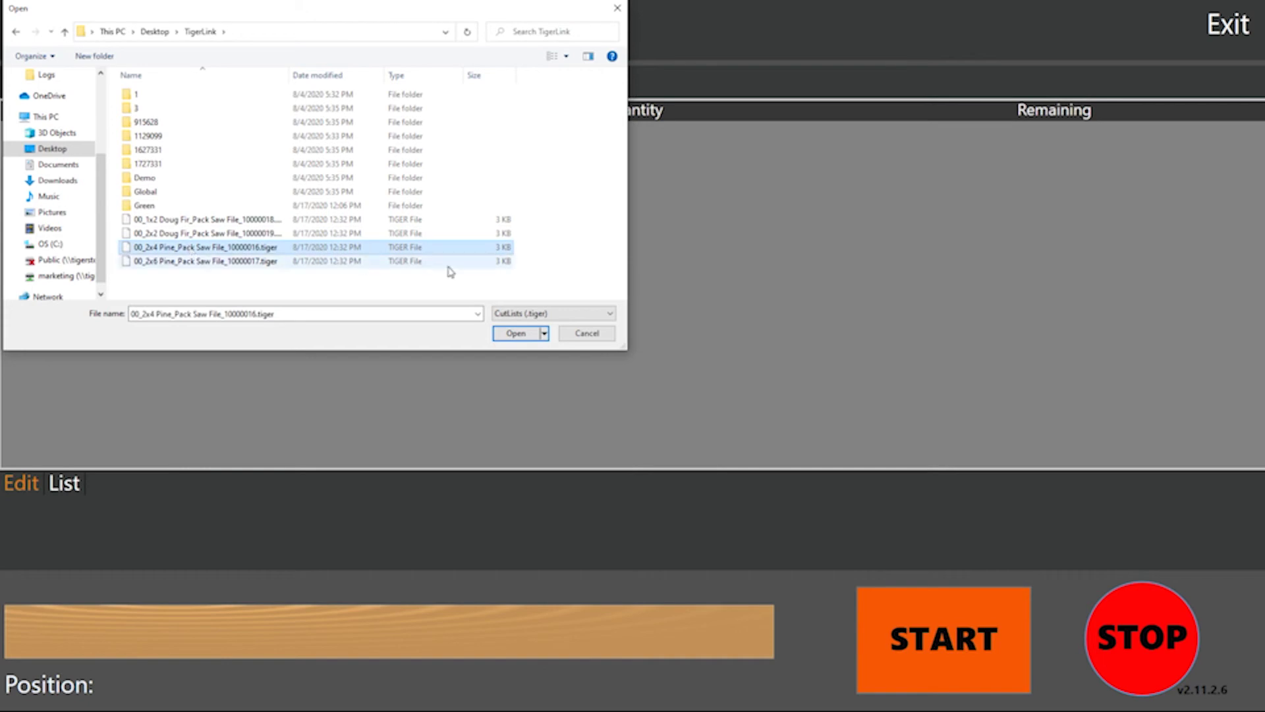
pyautogui.click(518, 334)
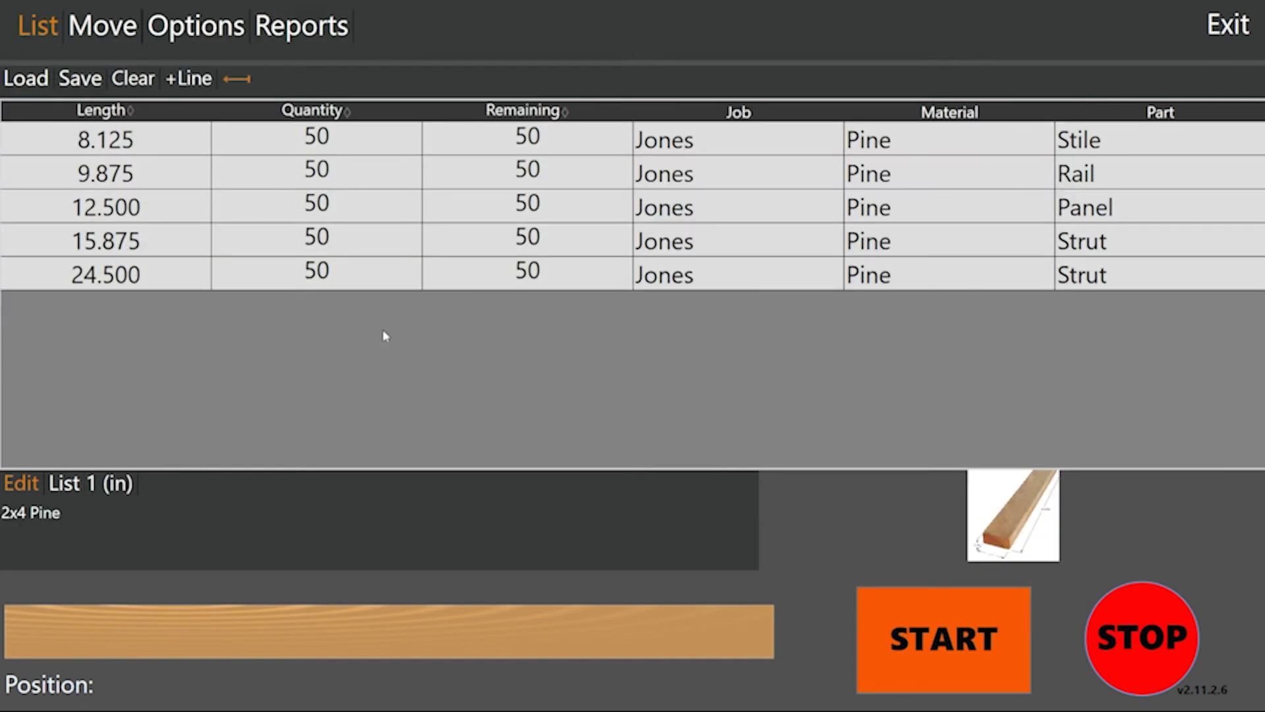
pyautogui.click(64, 485)
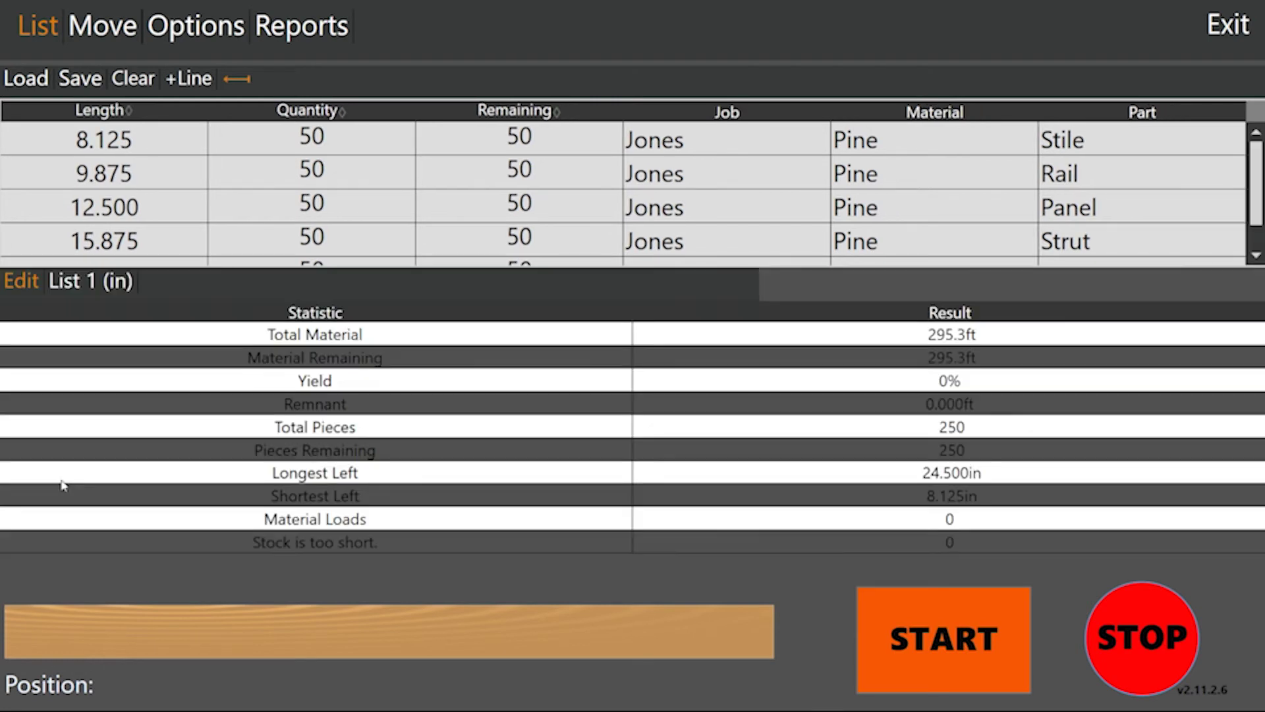
pyautogui.click(81, 284)
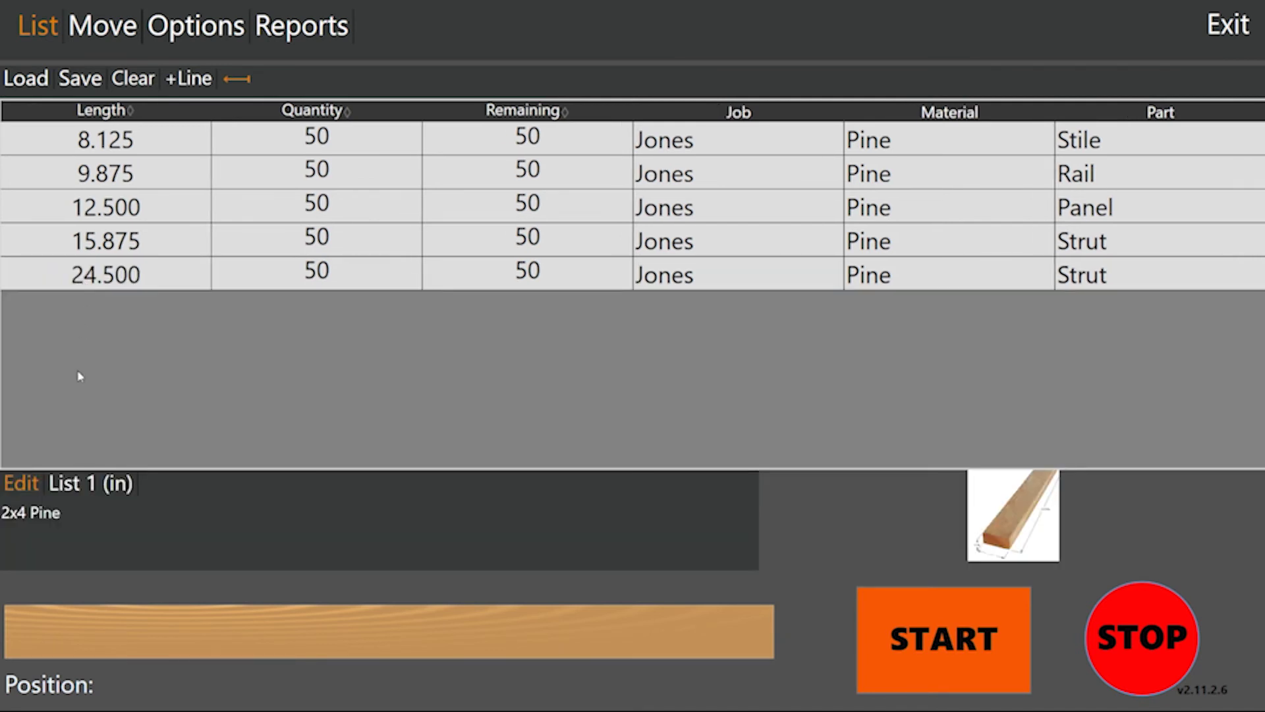
# Enable Pack/Panel for the 2x4 Pine list and exit TigerTouch
pyautogui.click(25, 491)
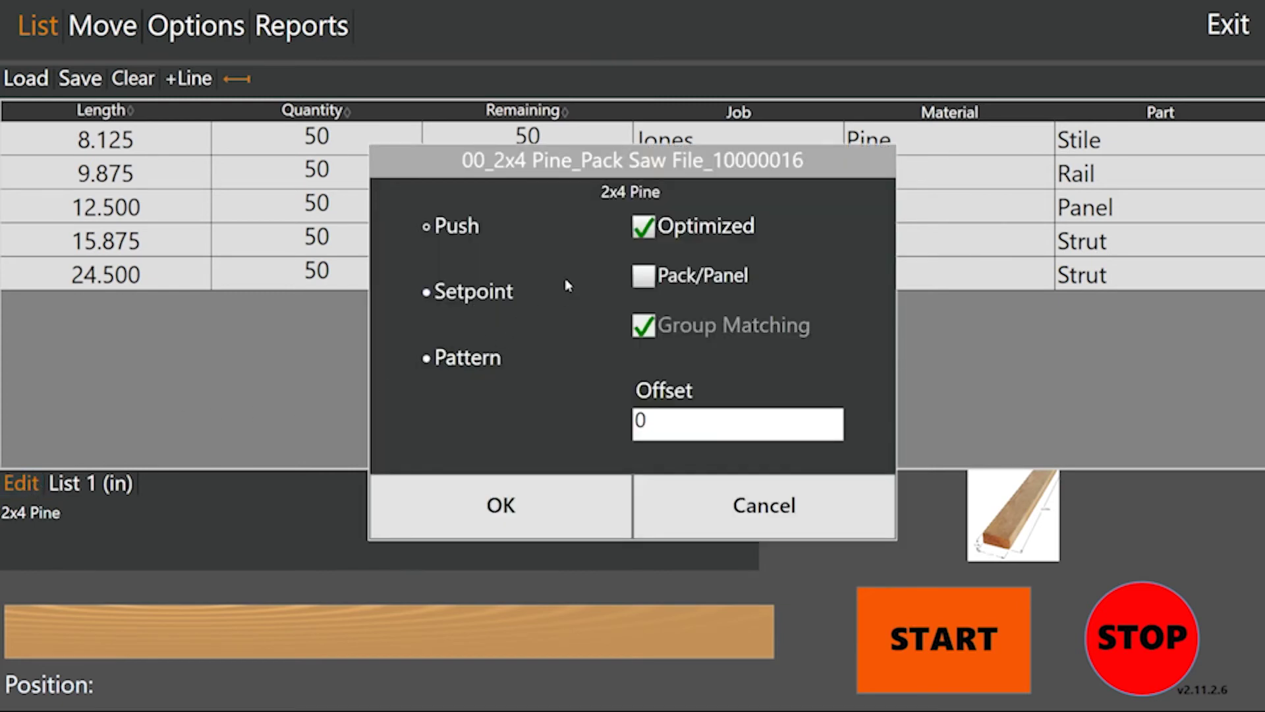
pyautogui.click(644, 276)
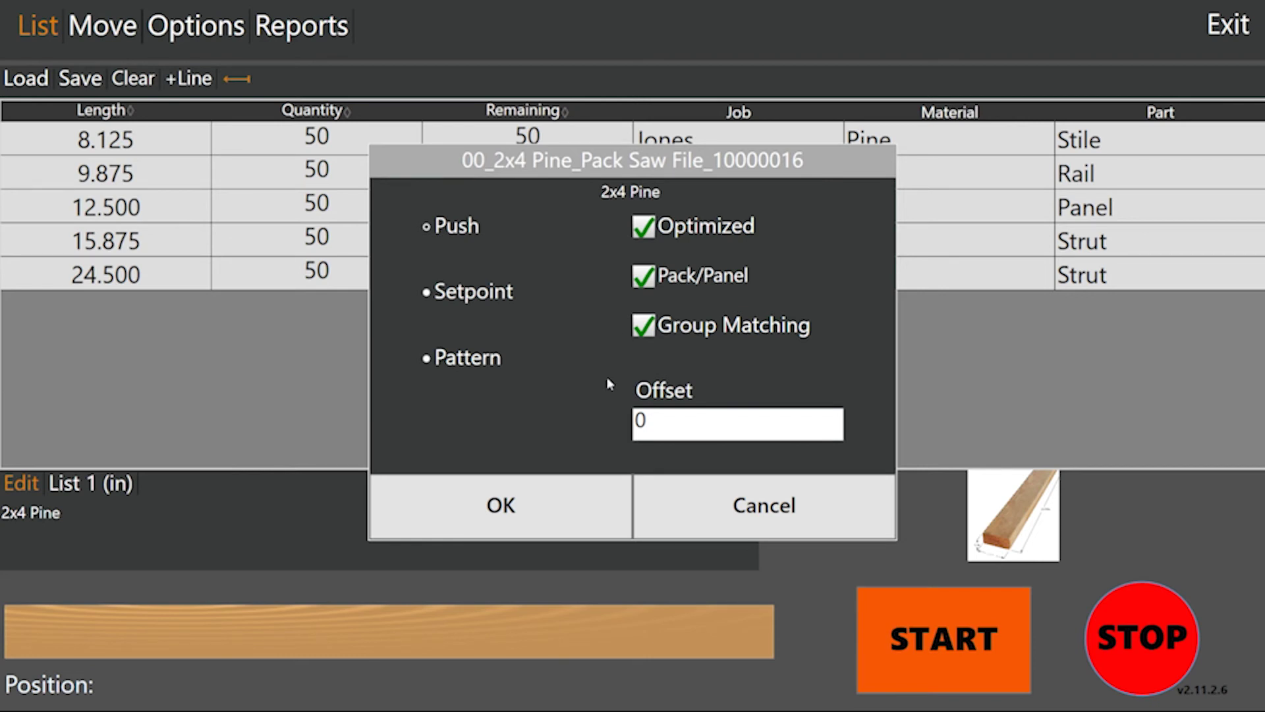
pyautogui.click(512, 510)
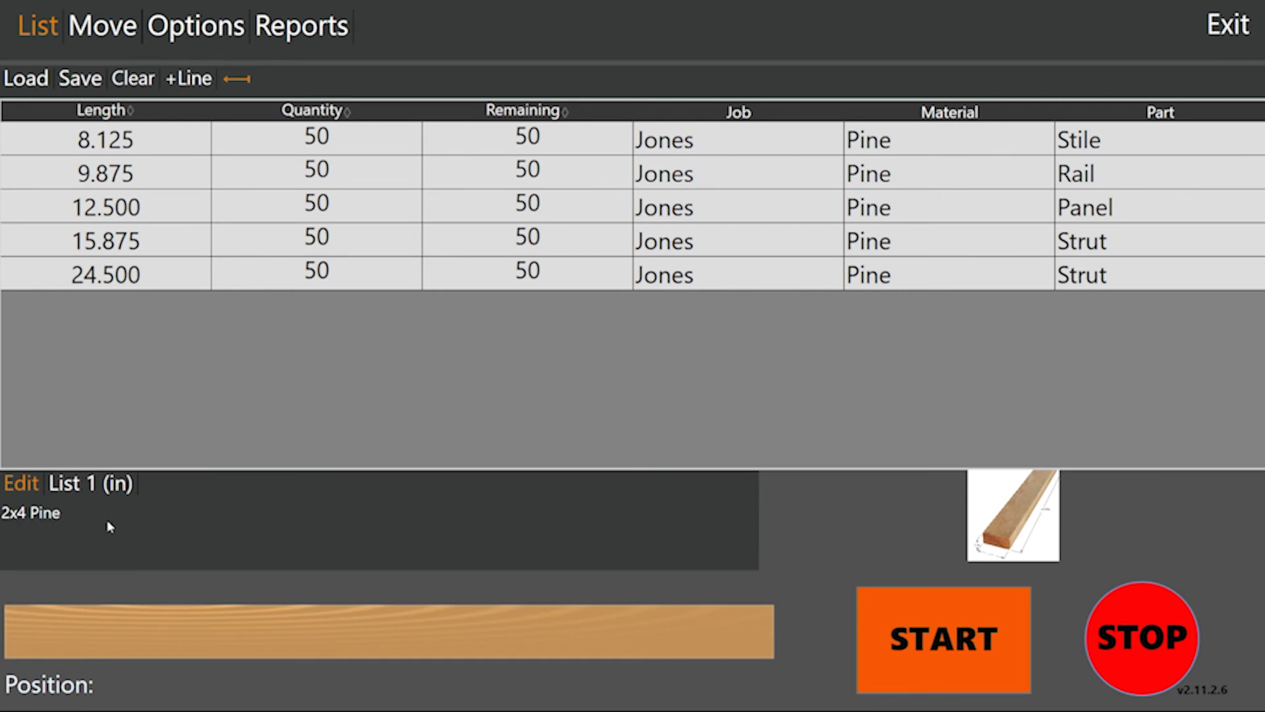
pyautogui.click(1243, 28)
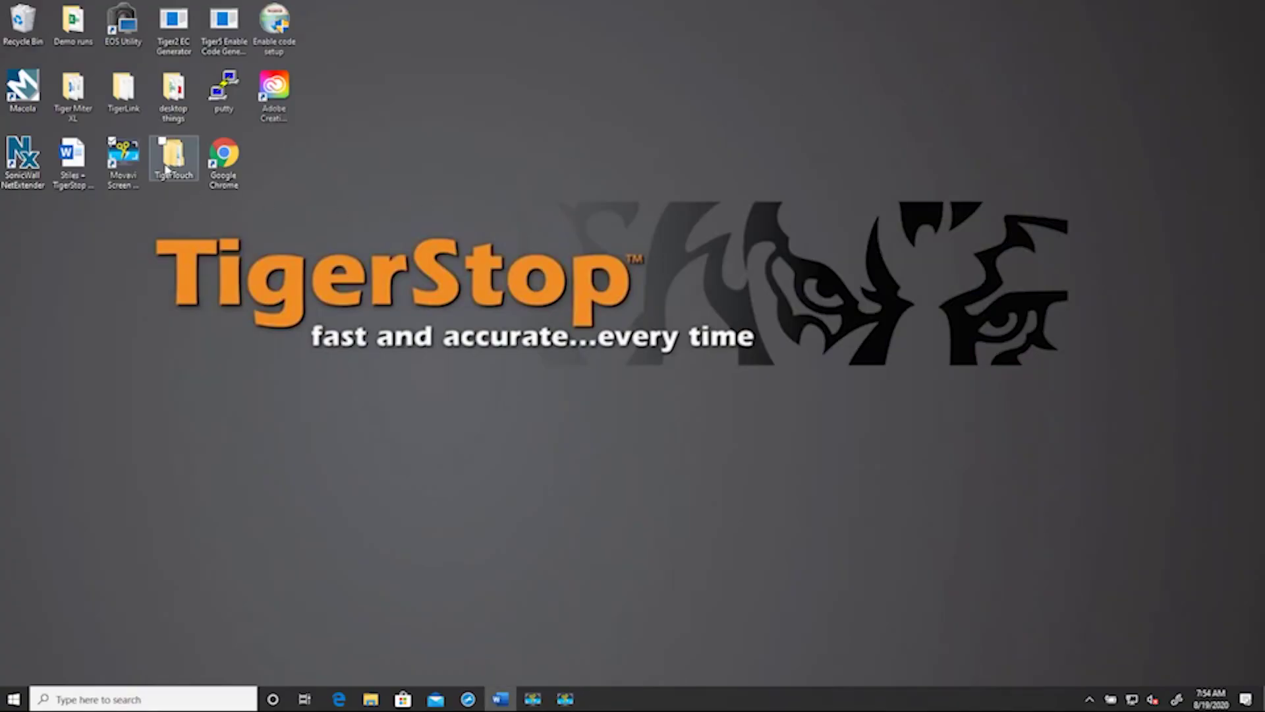
# Go to %appdata% in File Explorer and open the Images folder inside its TigerTouch folder
pyautogui.doubleClick(167, 169)
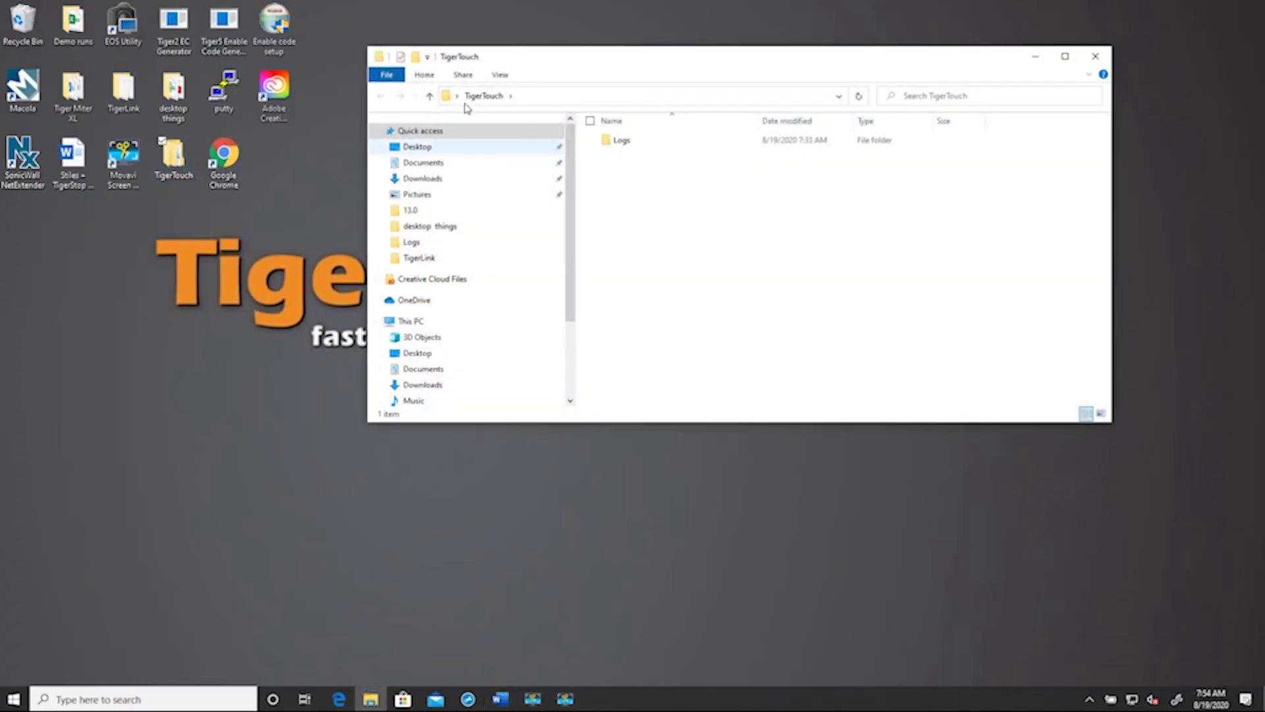
pyautogui.click(640, 93)
pyautogui.write('%')
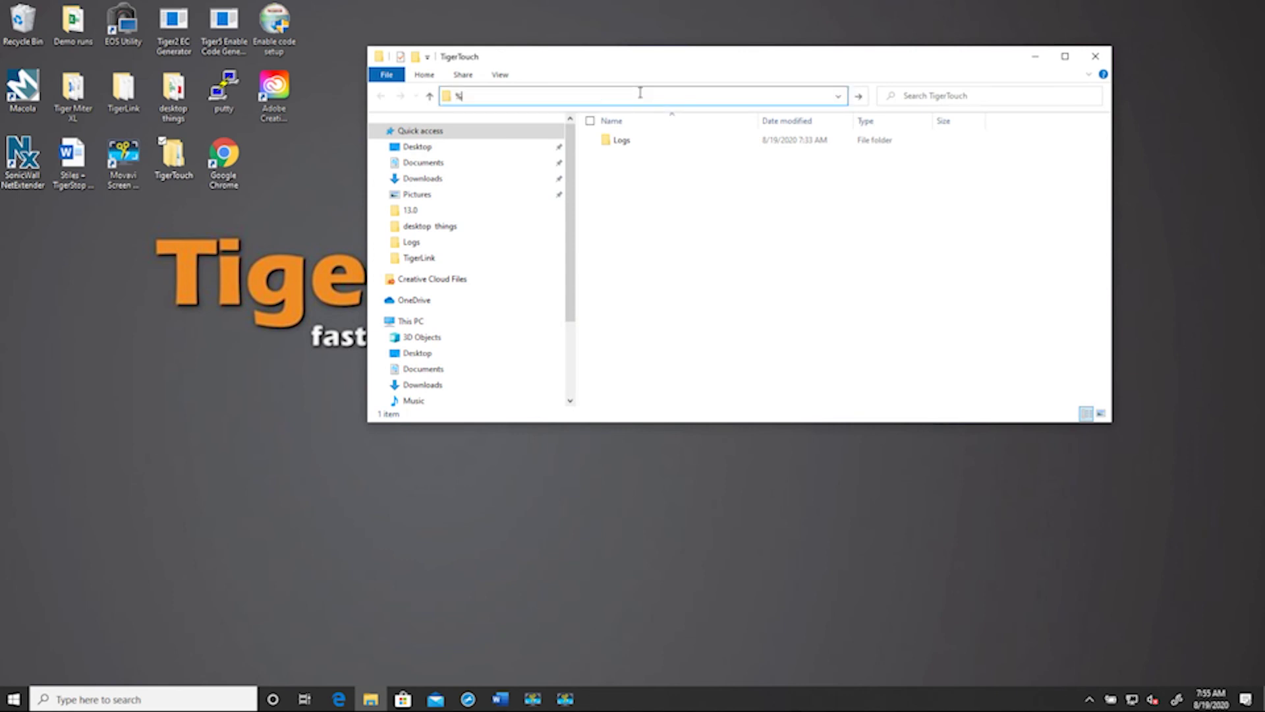
pyautogui.write('appdata%')
pyautogui.press('Return')
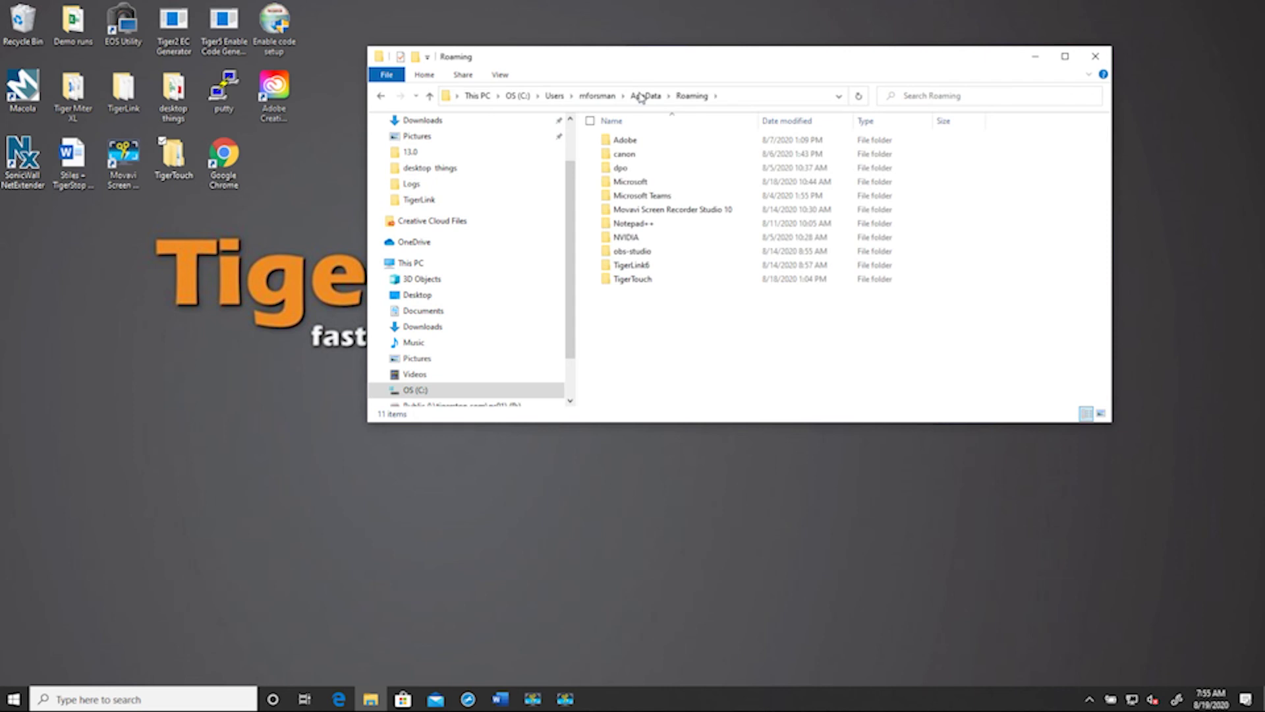
pyautogui.doubleClick(647, 280)
pyautogui.click(626, 140)
pyautogui.doubleClick(626, 140)
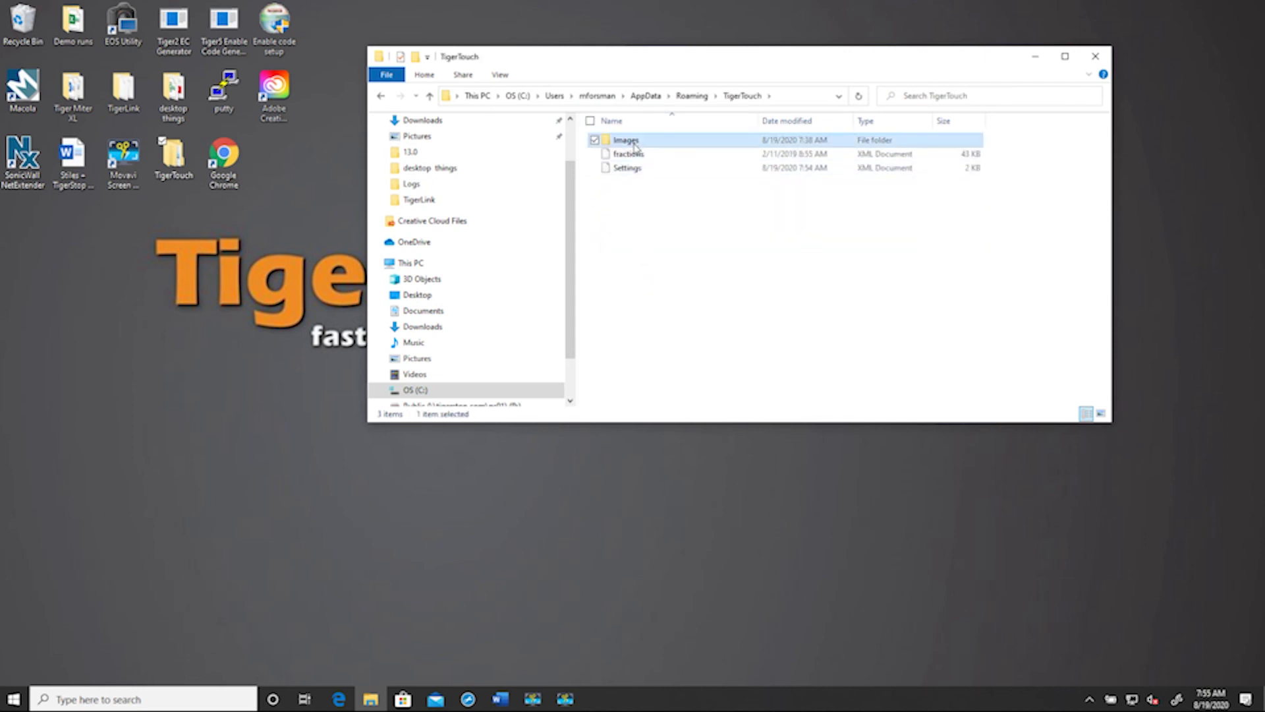
# View the 2x4 and 2x6 pictures full size and close the Images folder
pyautogui.doubleClick(622, 165)
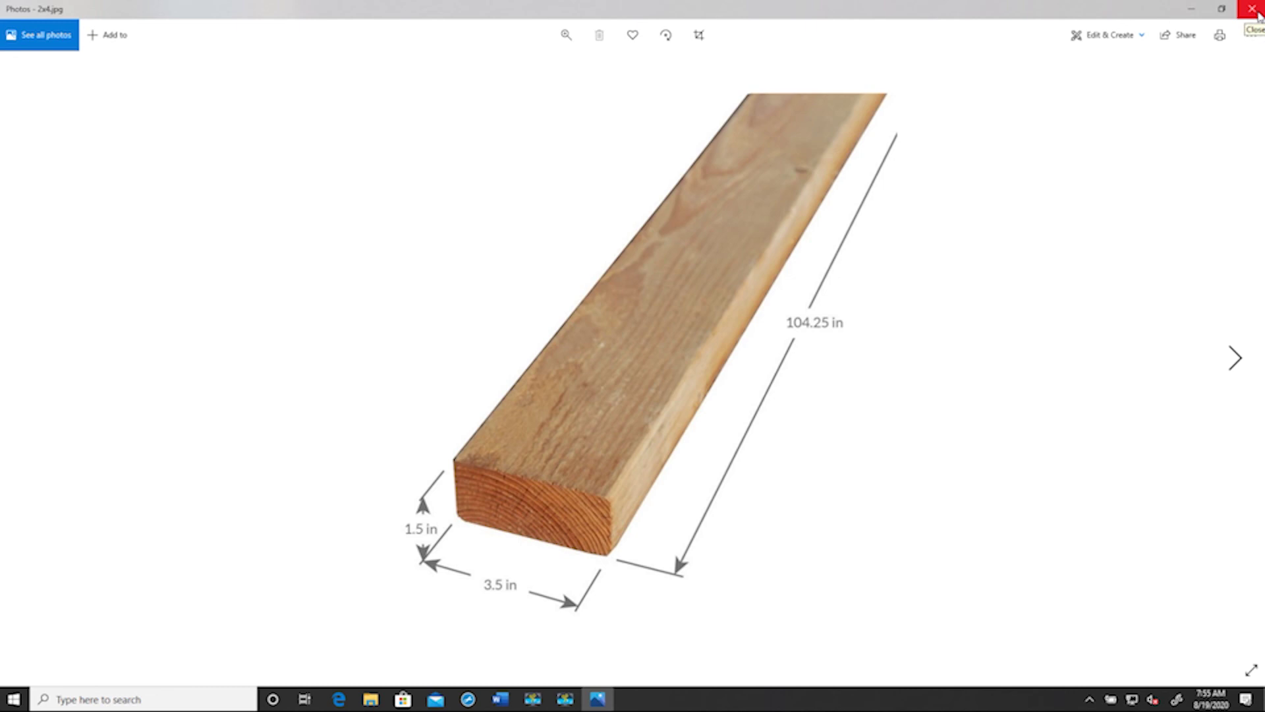
pyautogui.click(1259, 14)
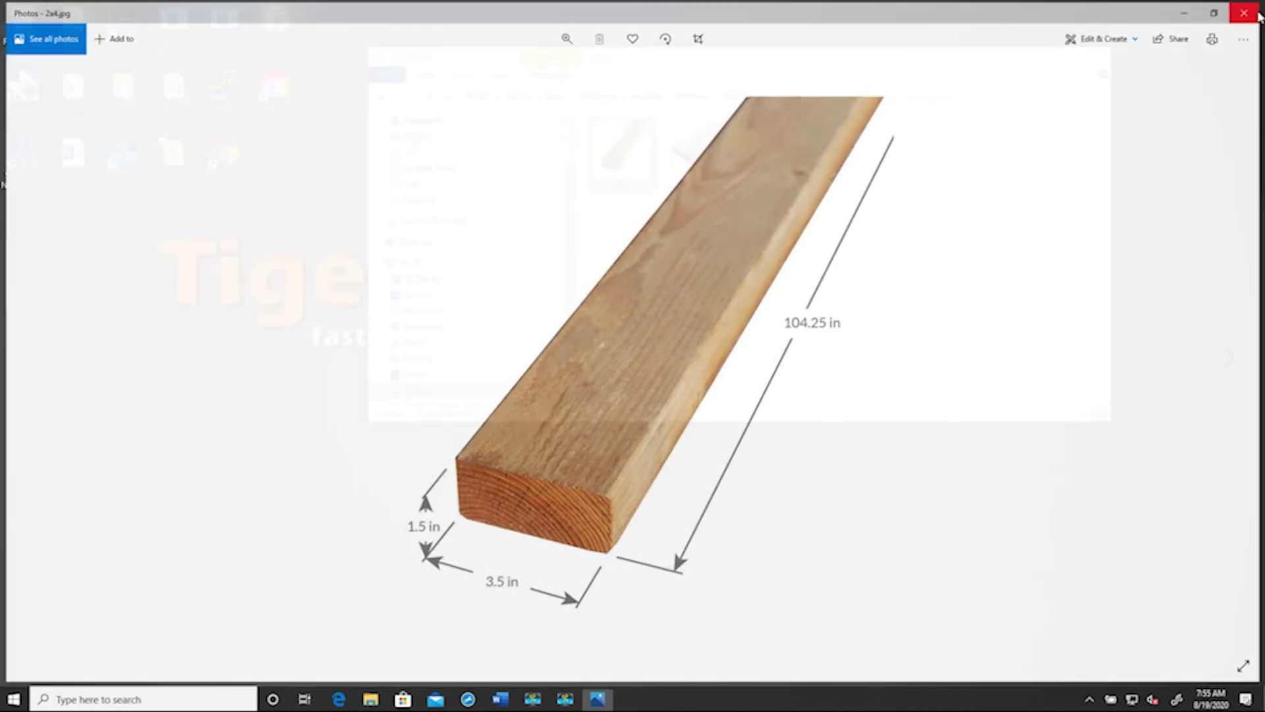
pyautogui.click(700, 162)
pyautogui.doubleClick(700, 162)
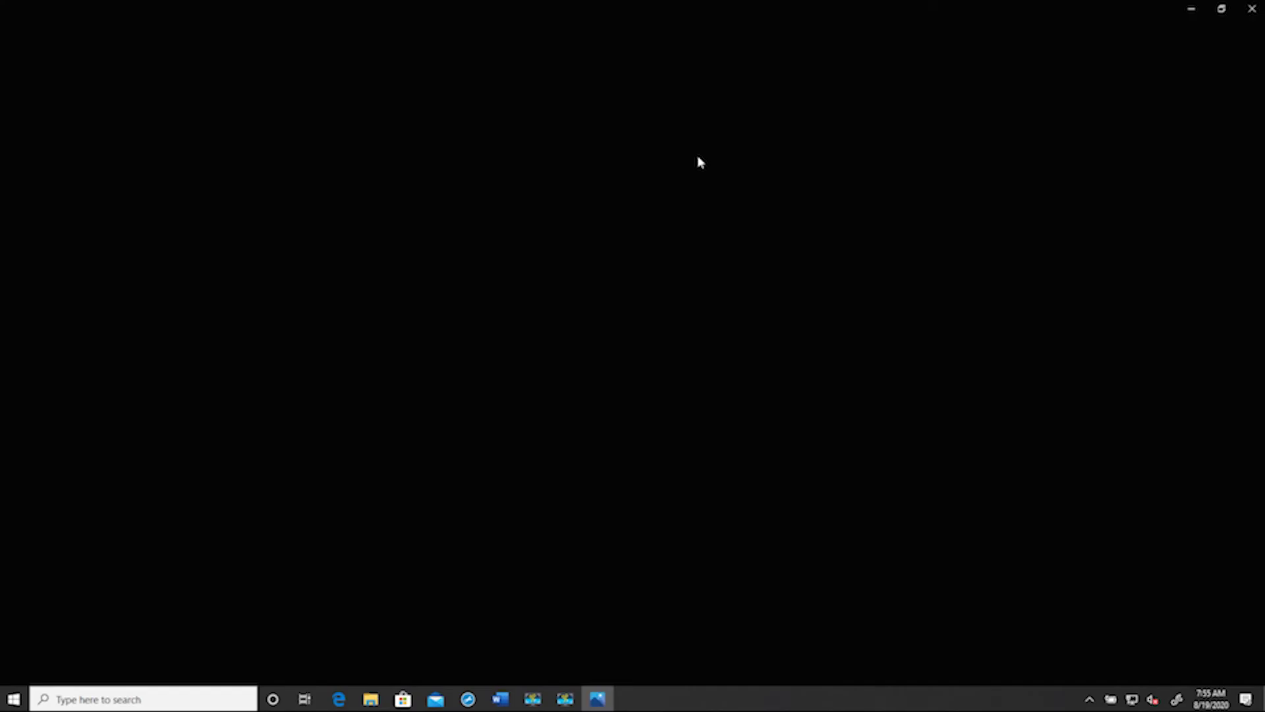
pyautogui.click(1253, 13)
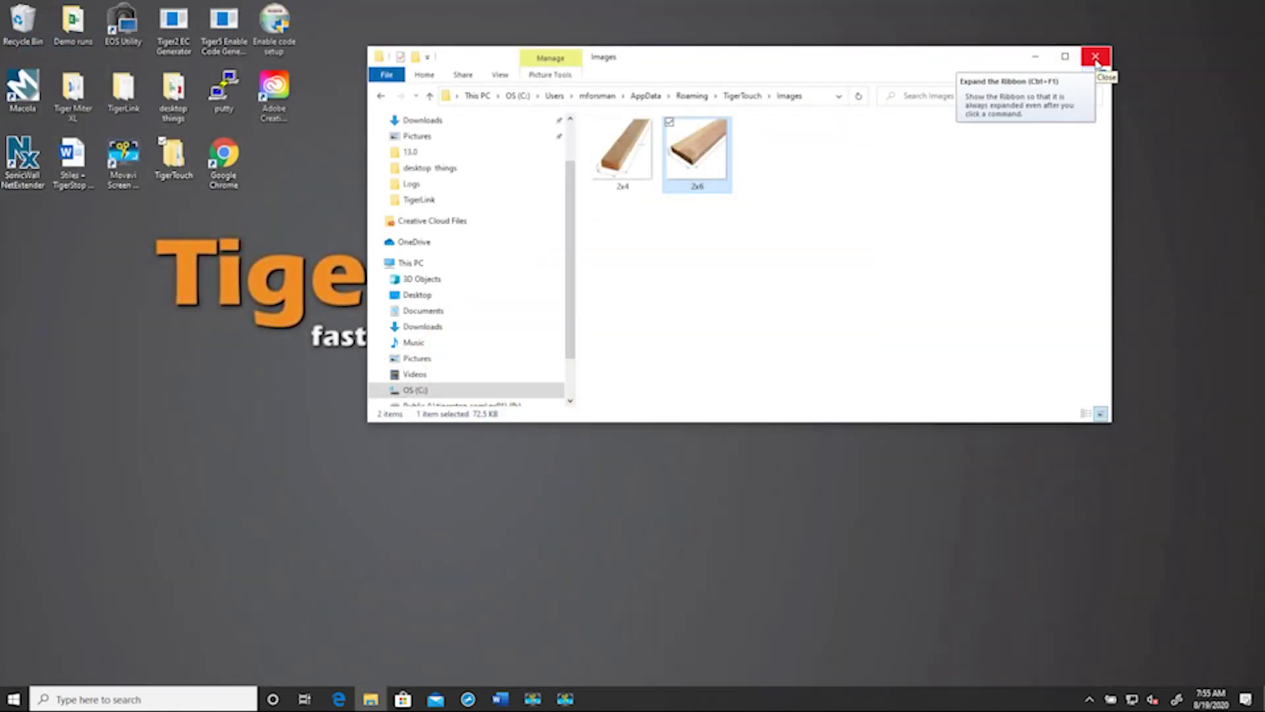
pyautogui.click(1096, 58)
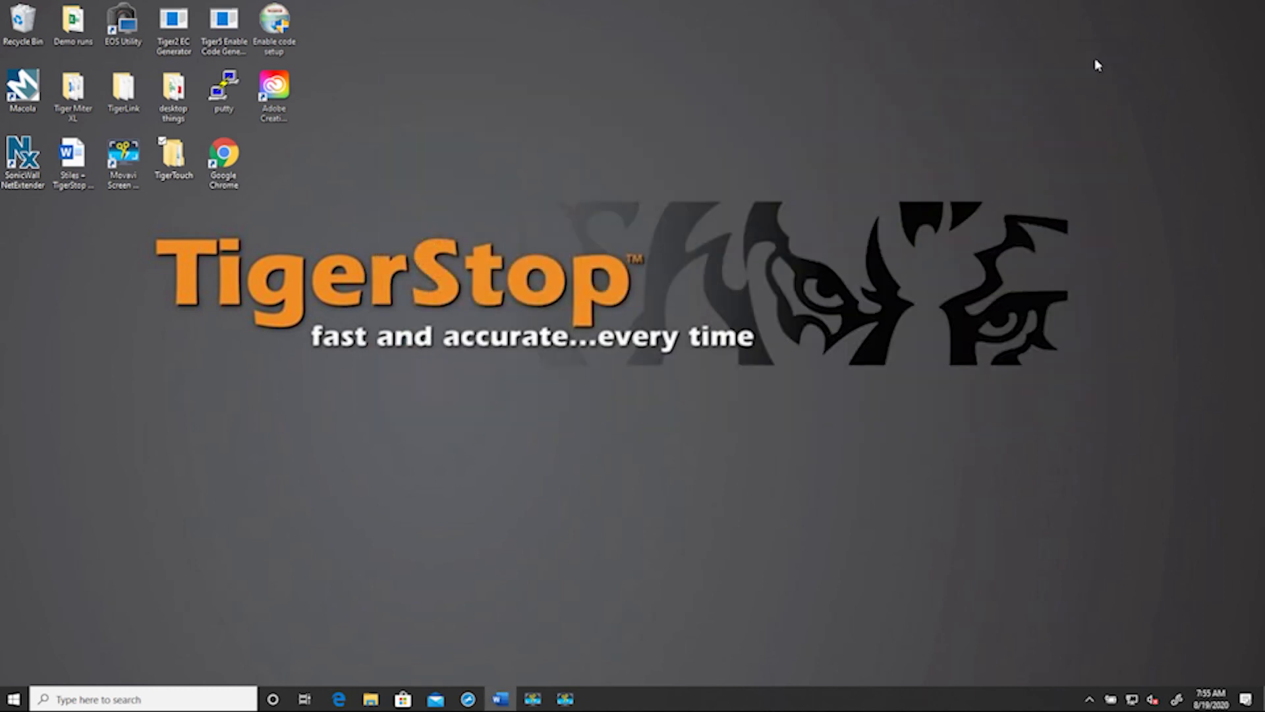